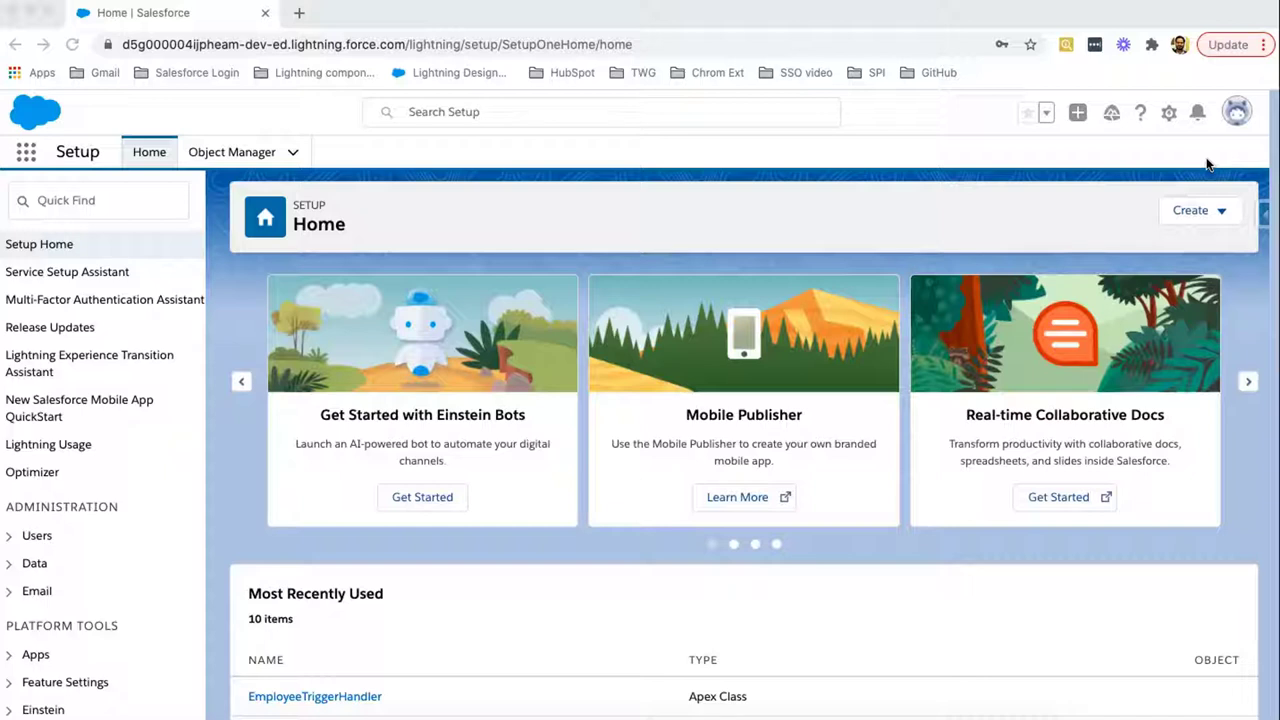
Switch the org from Lightning Experience to Salesforce Classic
left_click(1237, 113)
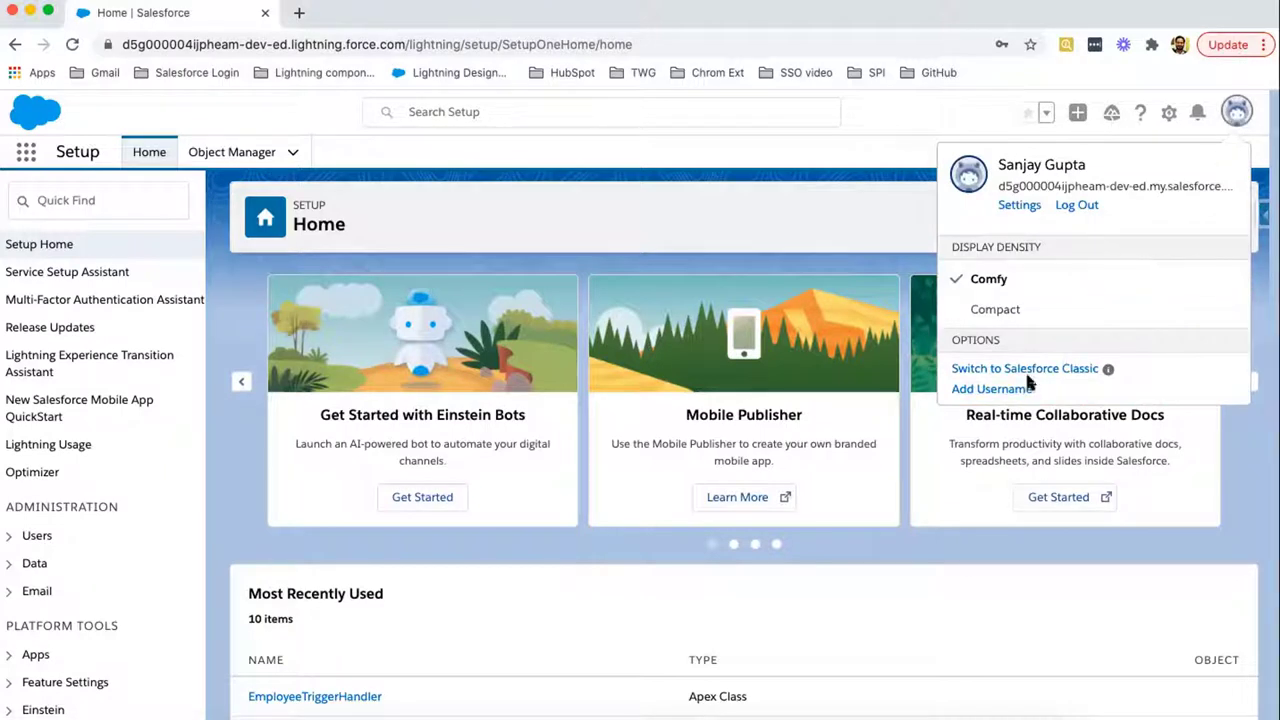
mouse_move(1107, 370)
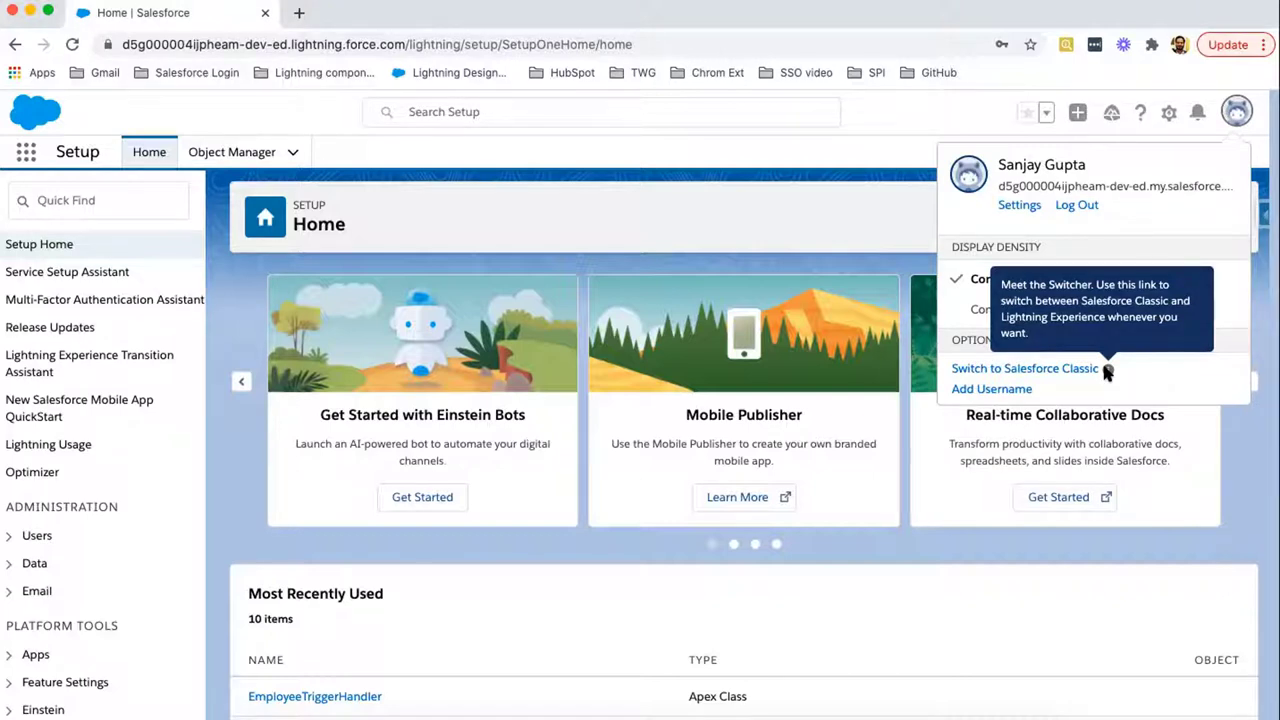
left_click(1016, 369)
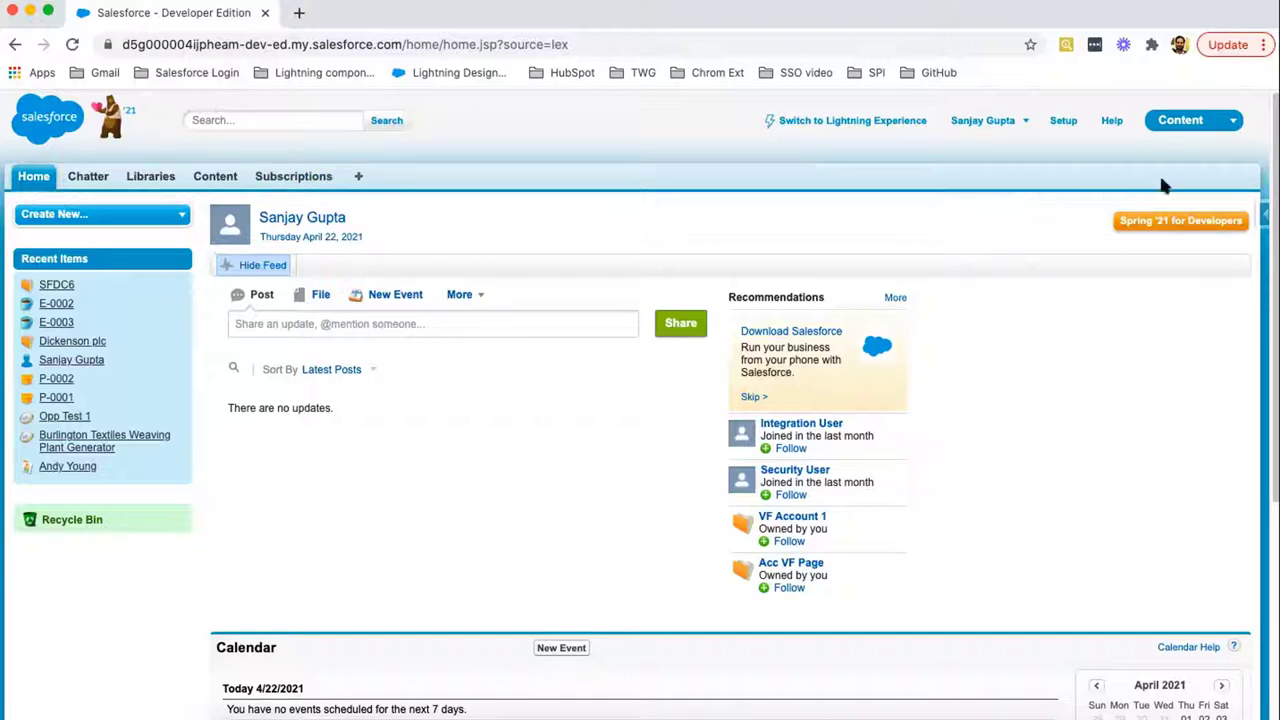
Change the active app to Sales and open the Opportunities home to review its available list views
left_click(1234, 128)
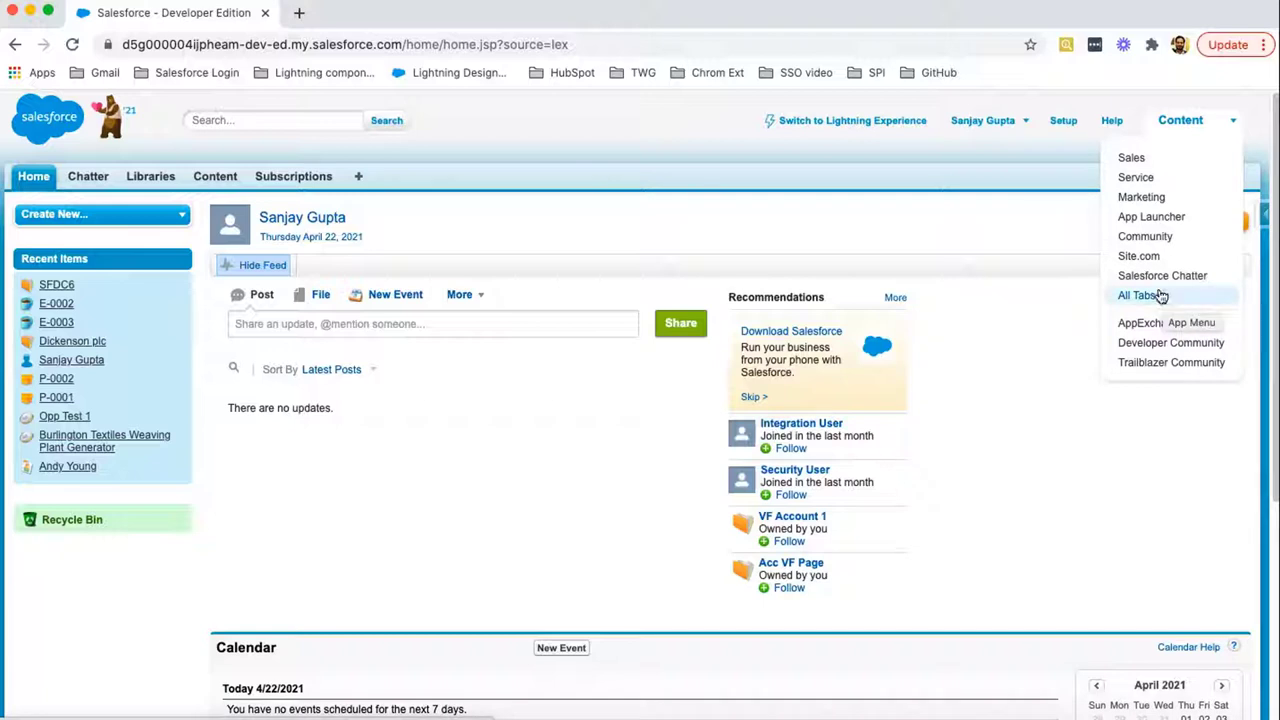
left_click(1148, 160)
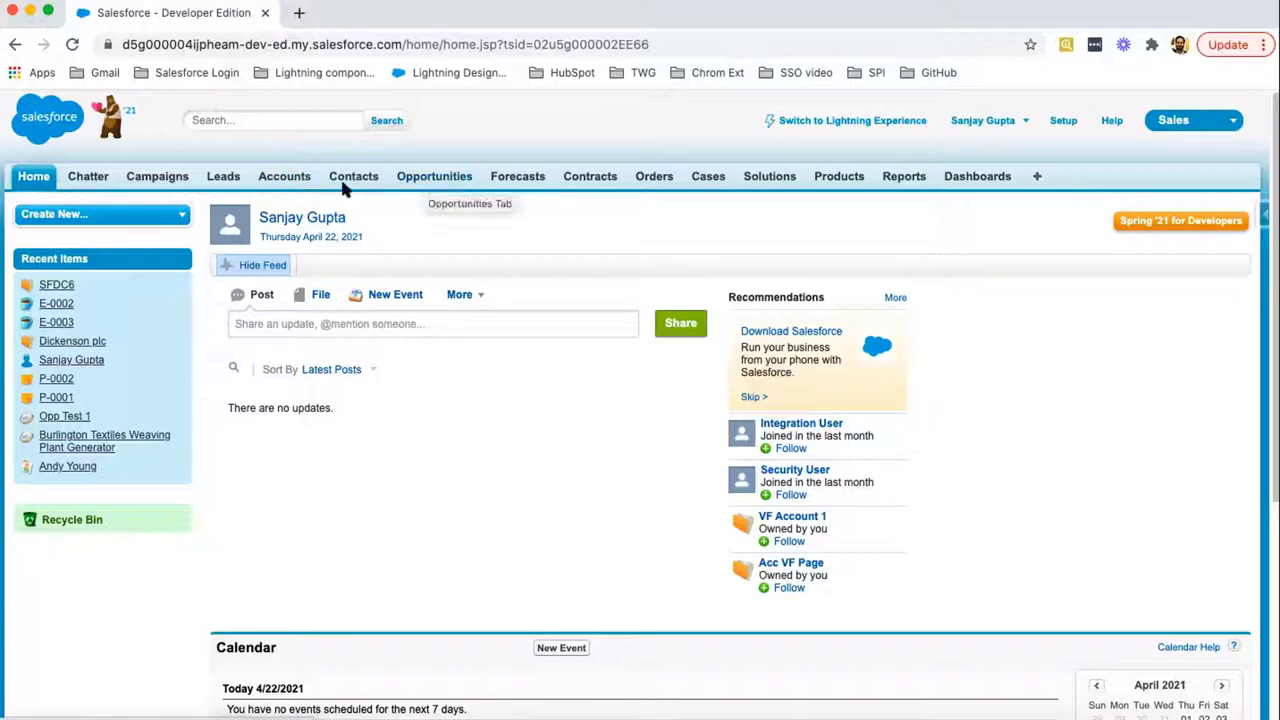
left_click(435, 182)
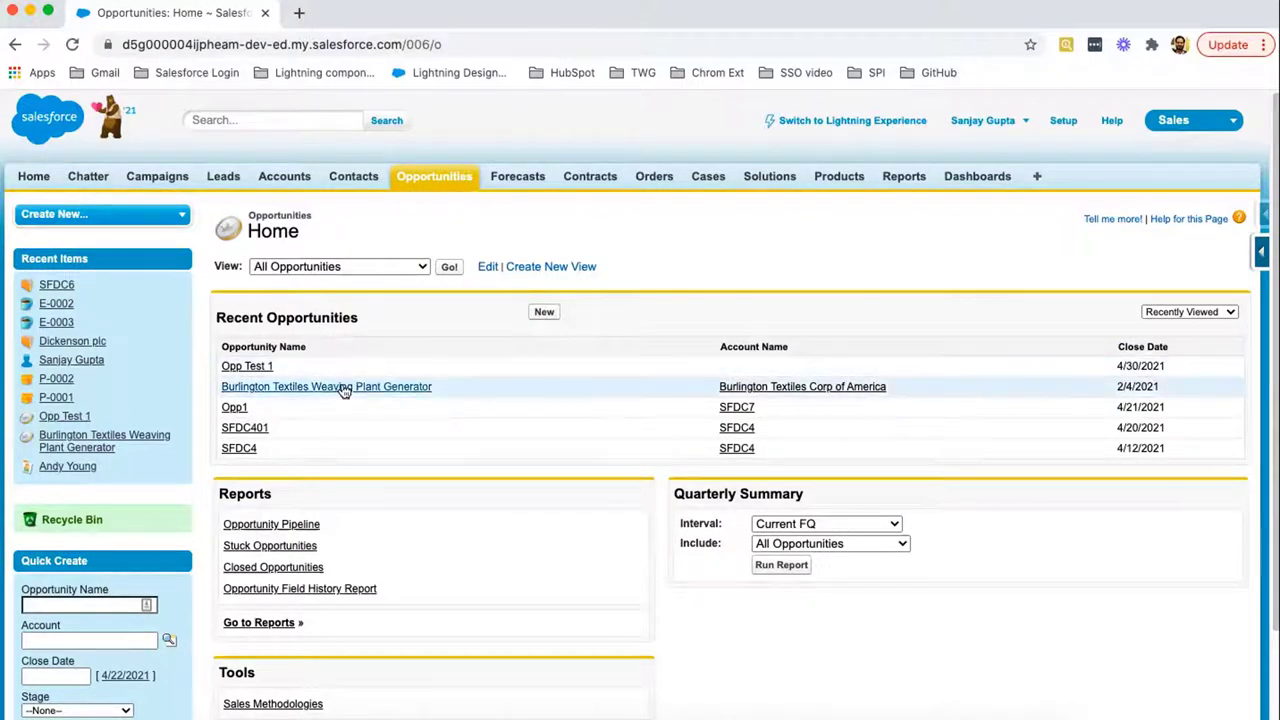
left_click(398, 266)
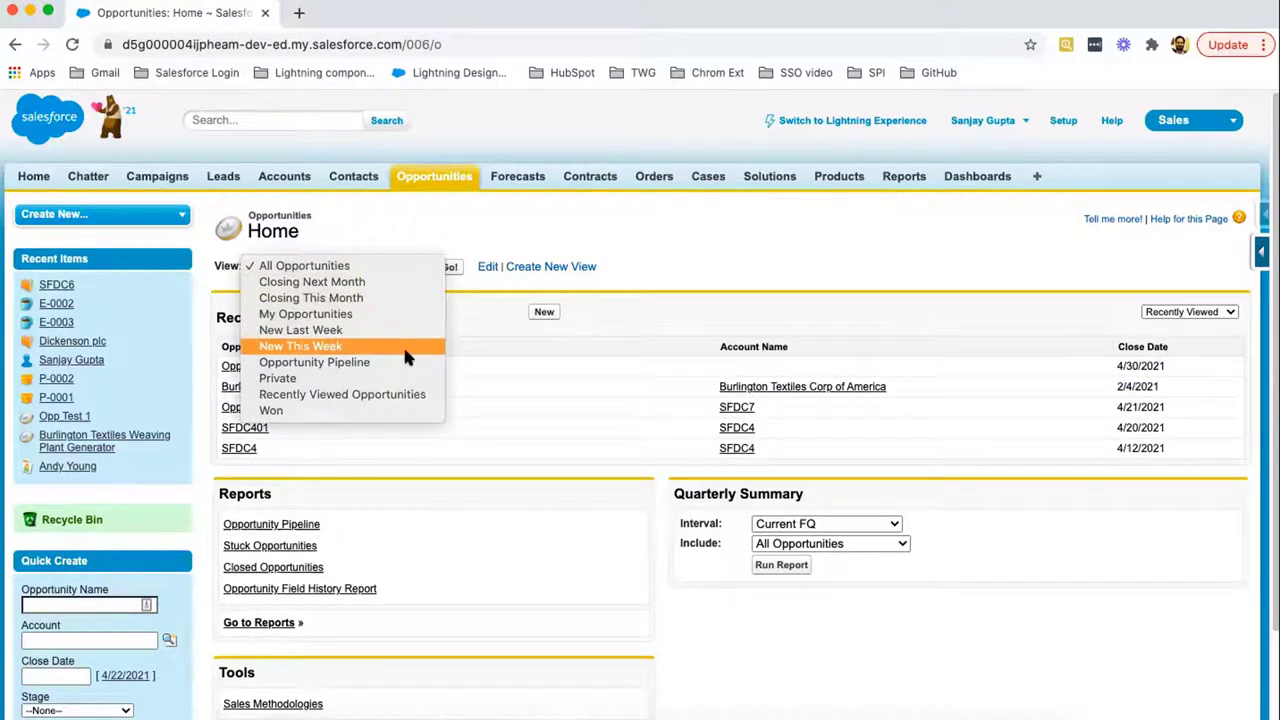
left_click(451, 233)
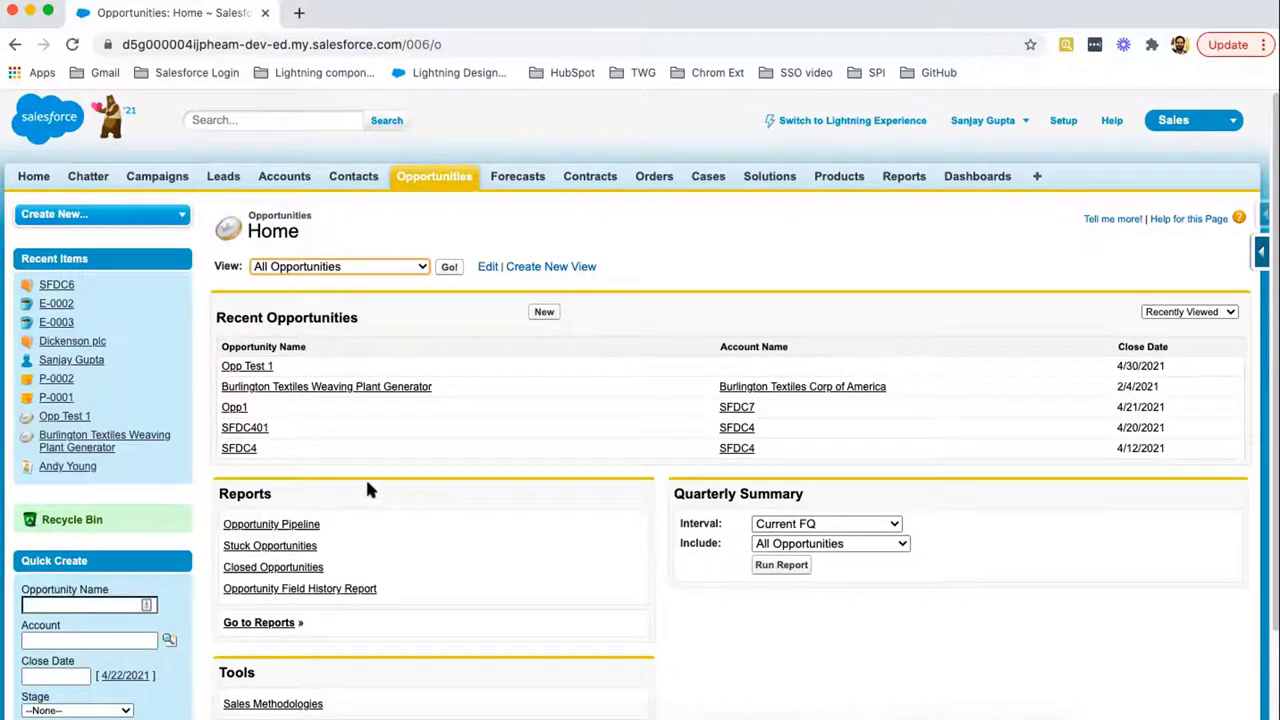
Open the Burlington Textiles Weaving Plant Generator opportunity and examine its detail fields and related lists
left_click(266, 392)
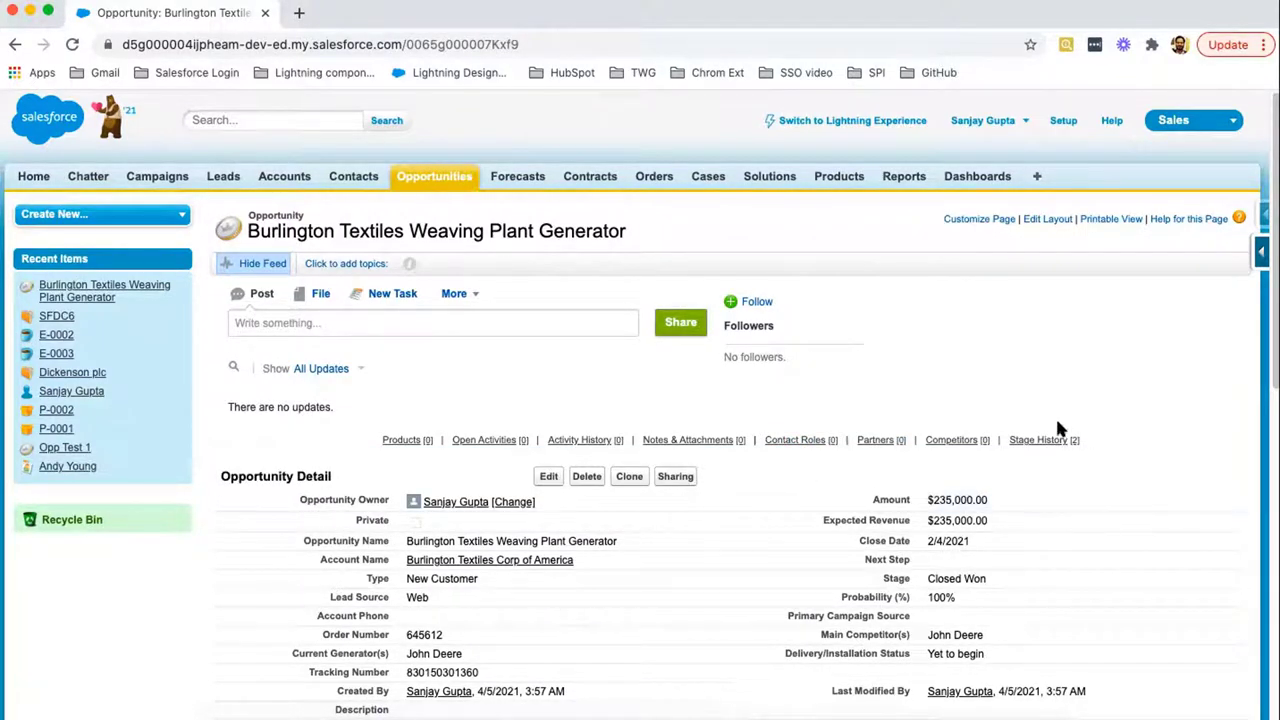
scroll(1050, 422, "down", 2)
scroll(684, 510, "down", 7)
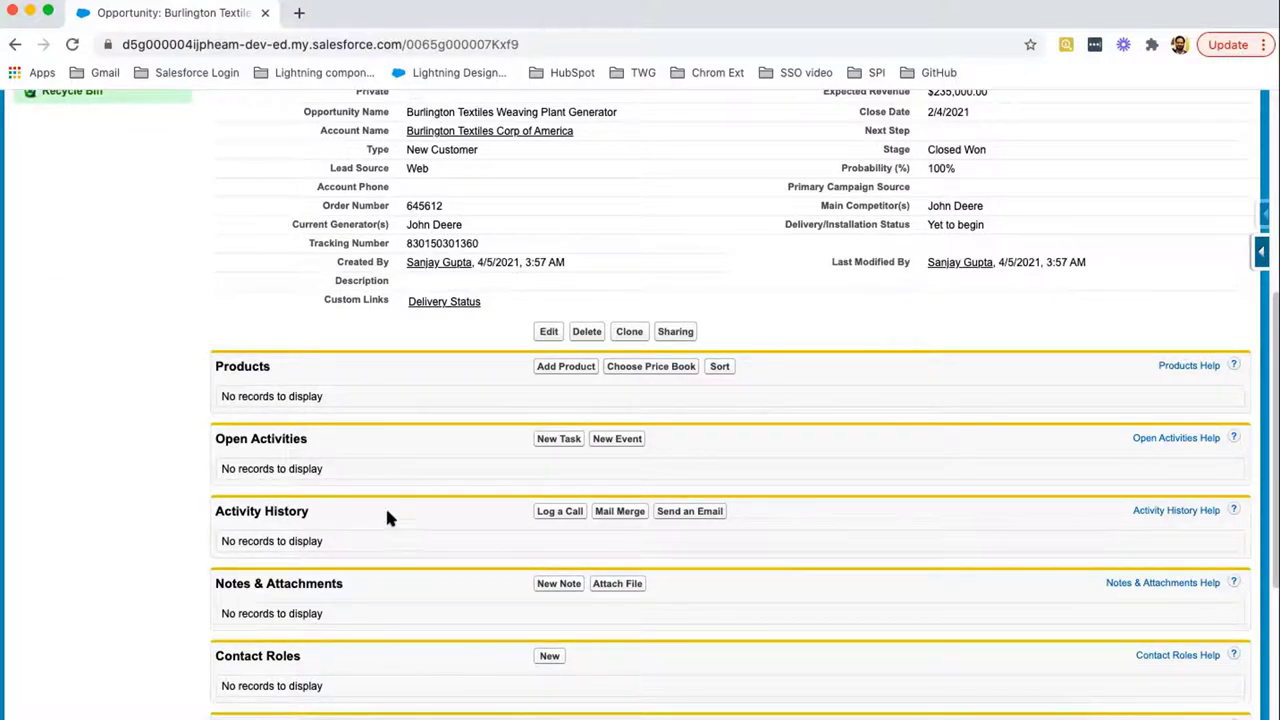
scroll(403, 531, "up", 1)
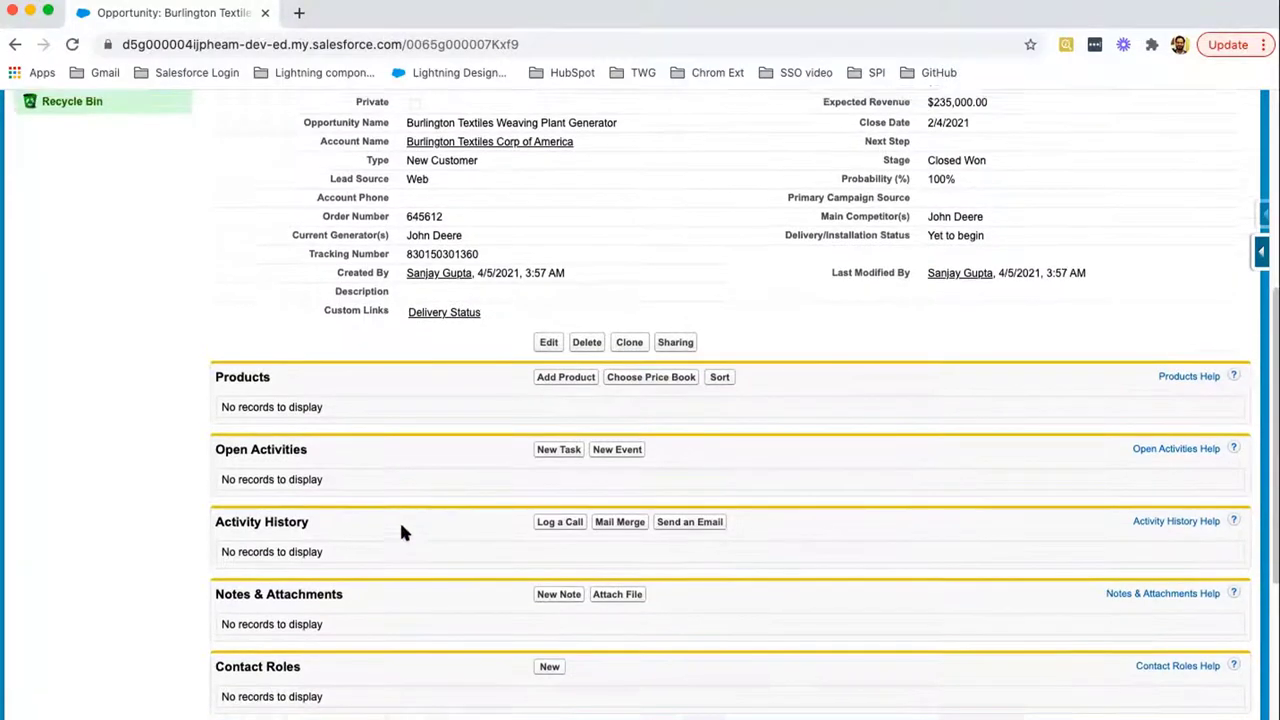
scroll(403, 531, "down", 4)
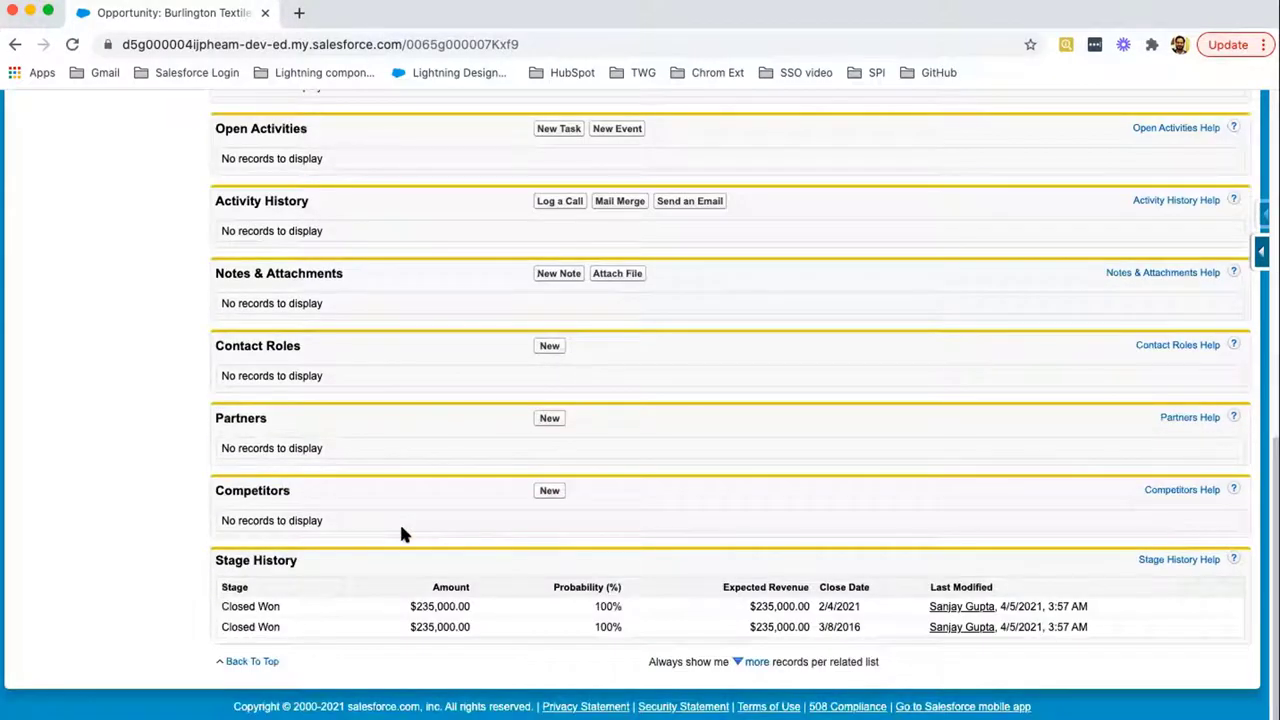
scroll(424, 508, "up", 1)
scroll(424, 508, "up", 6)
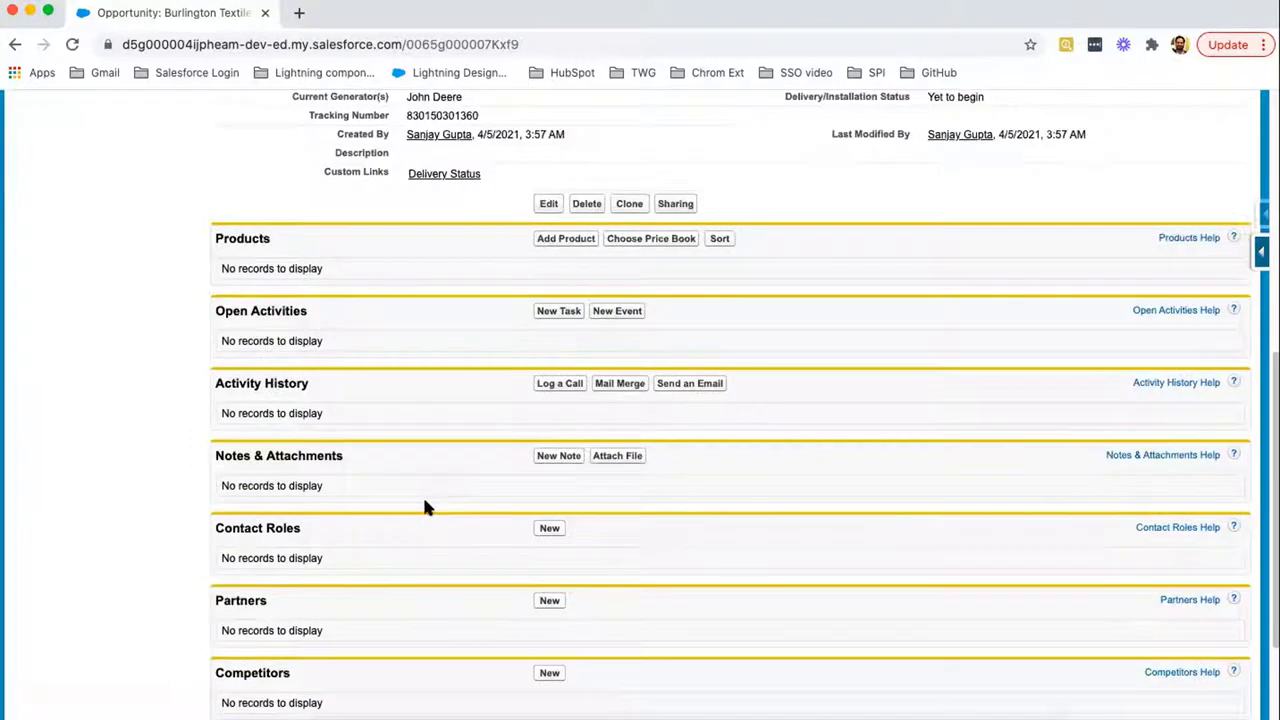
scroll(424, 508, "up", 1)
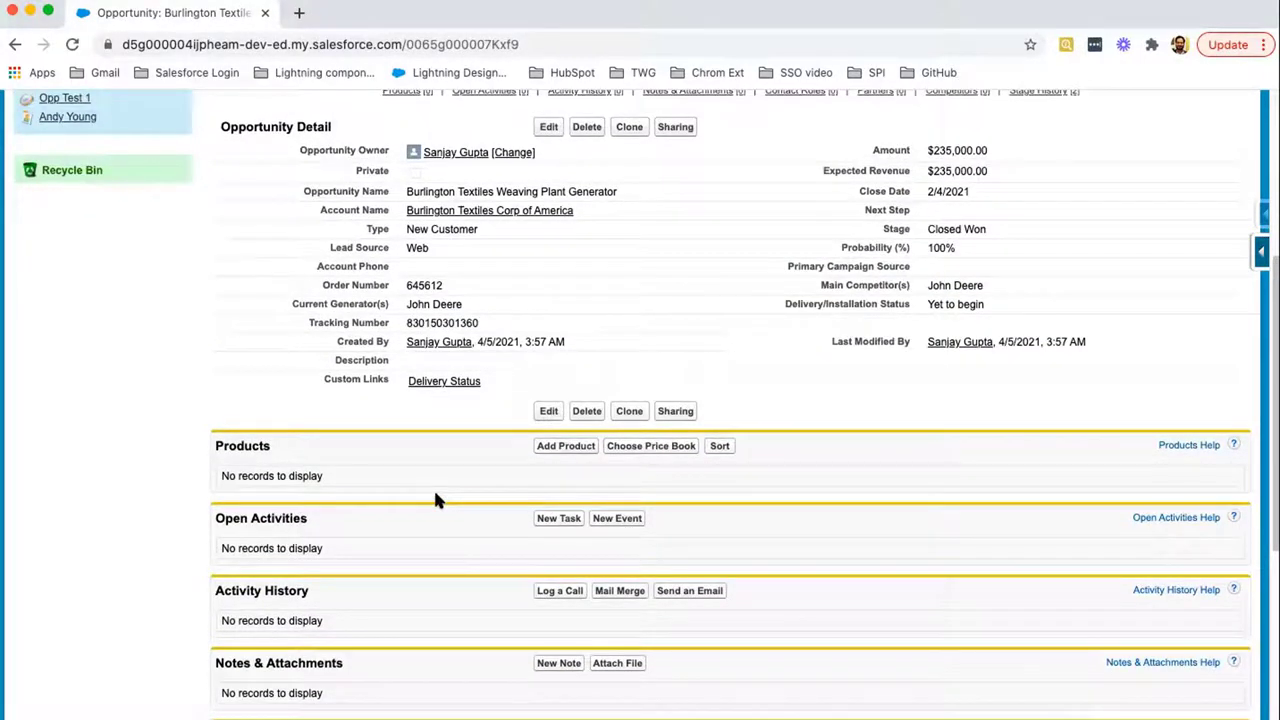
scroll(435, 500, "up", 1)
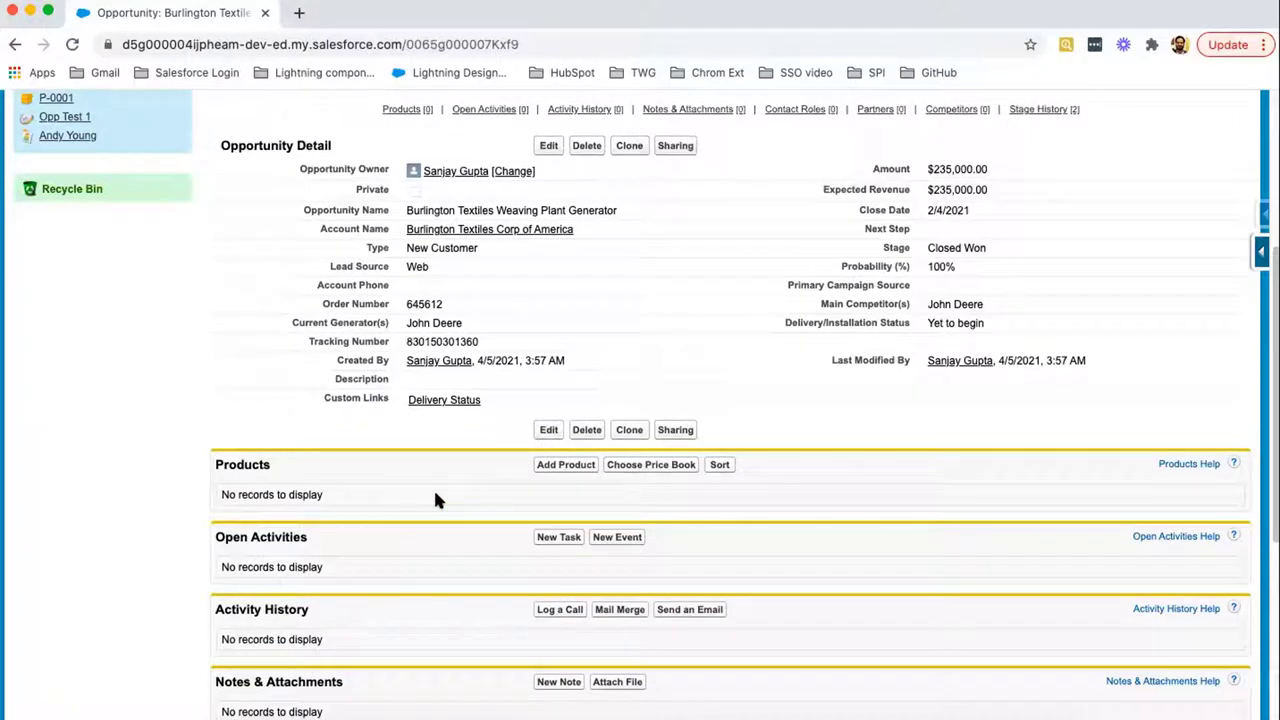
scroll(435, 500, "up", 7)
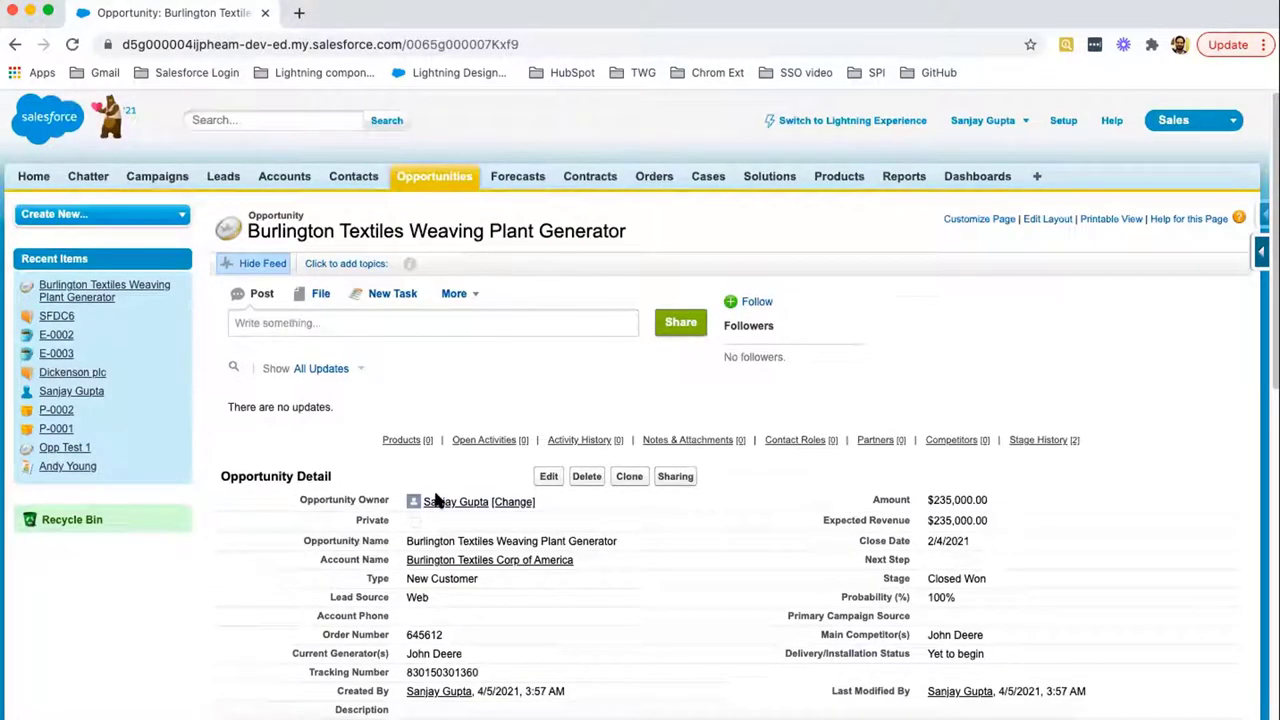
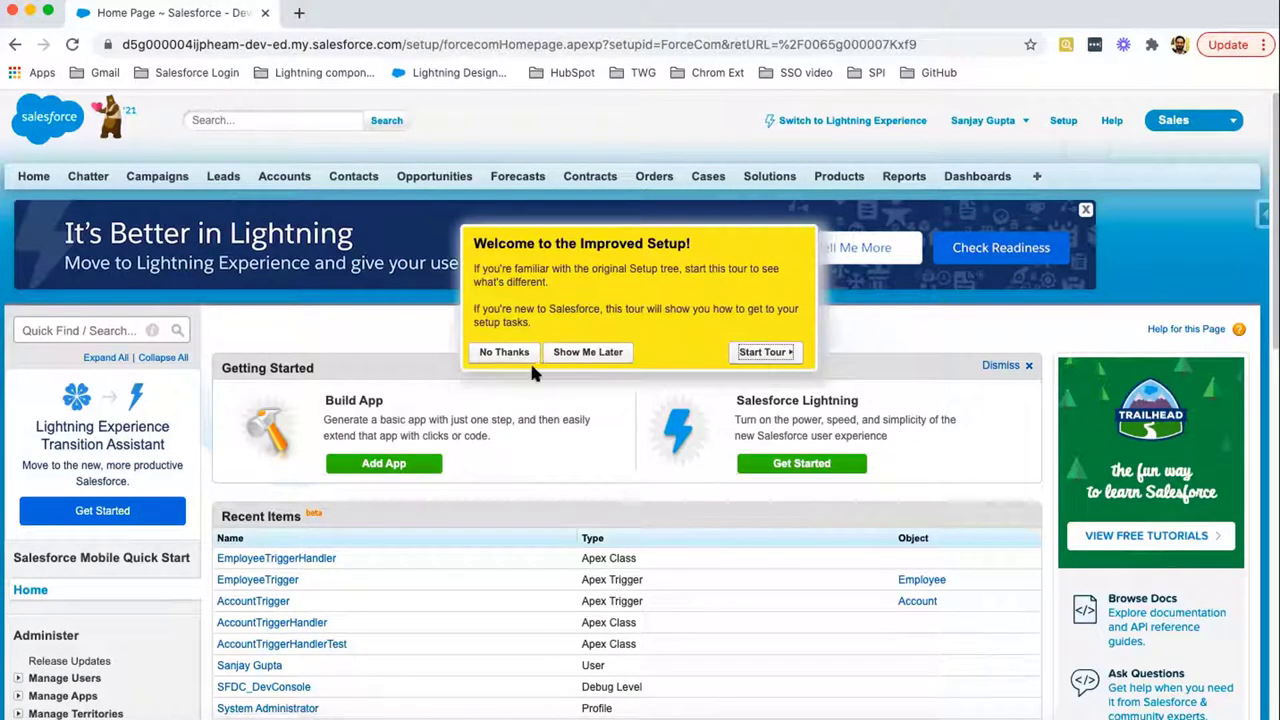
Decline the Setup welcome tour and search Setup for "account" to examine the Accounts customization options
left_click(511, 352)
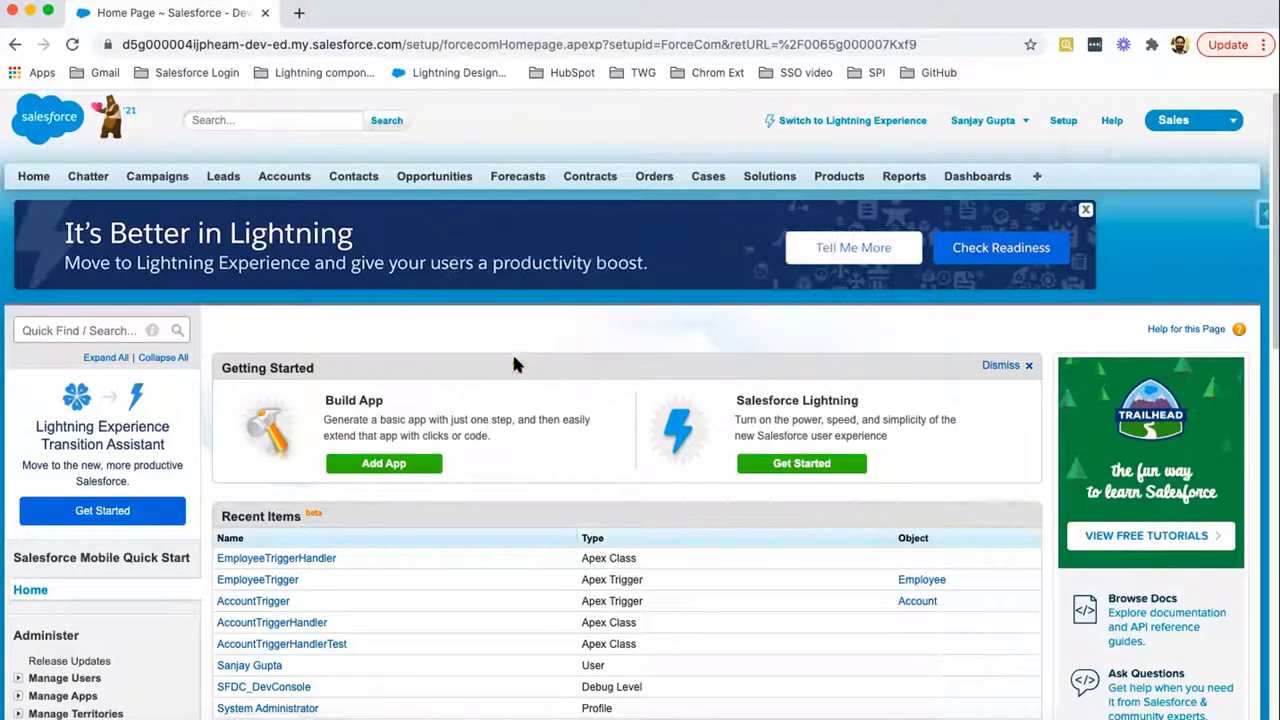
left_click(78, 330)
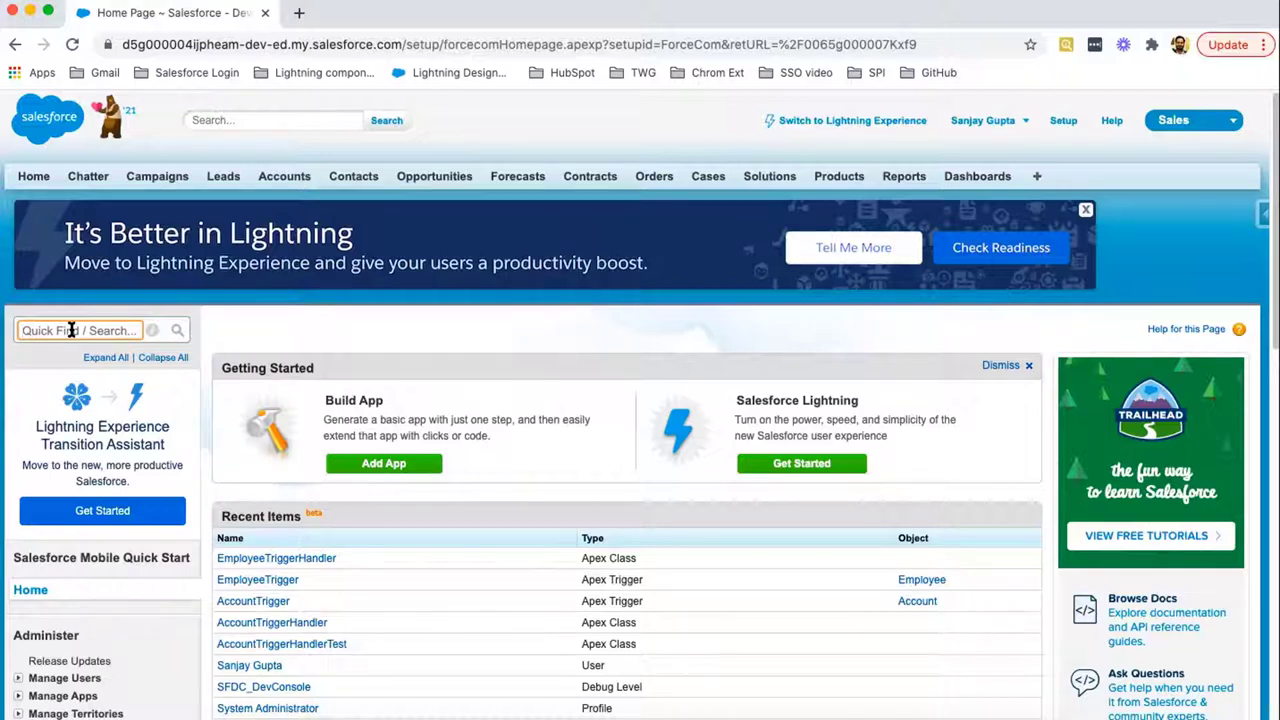
type("account")
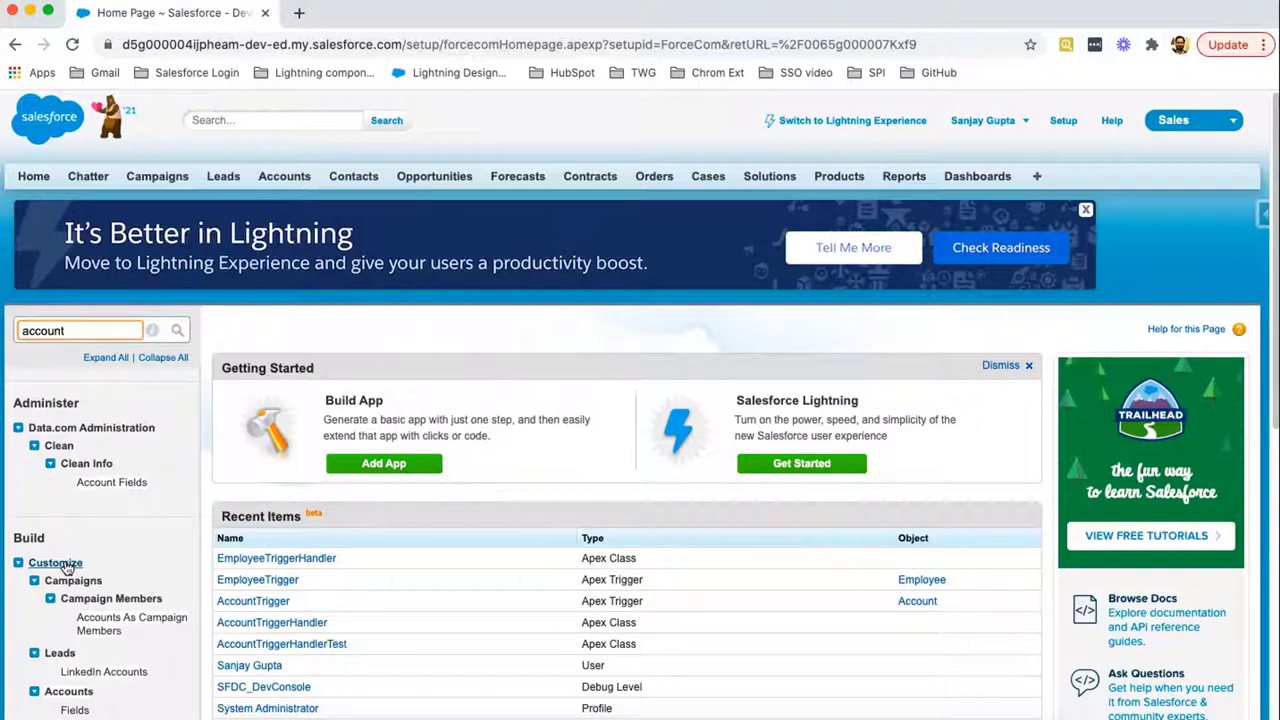
scroll(74, 566, "down", 4)
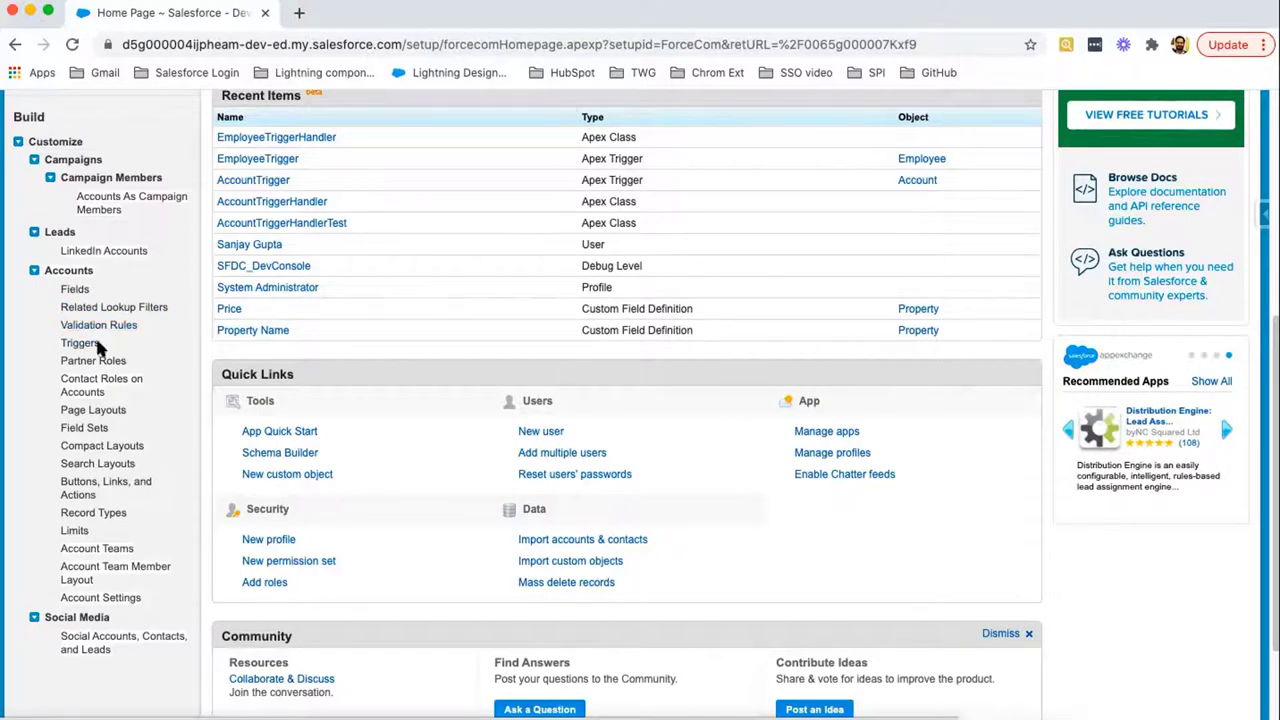
scroll(92, 415, "down", 3)
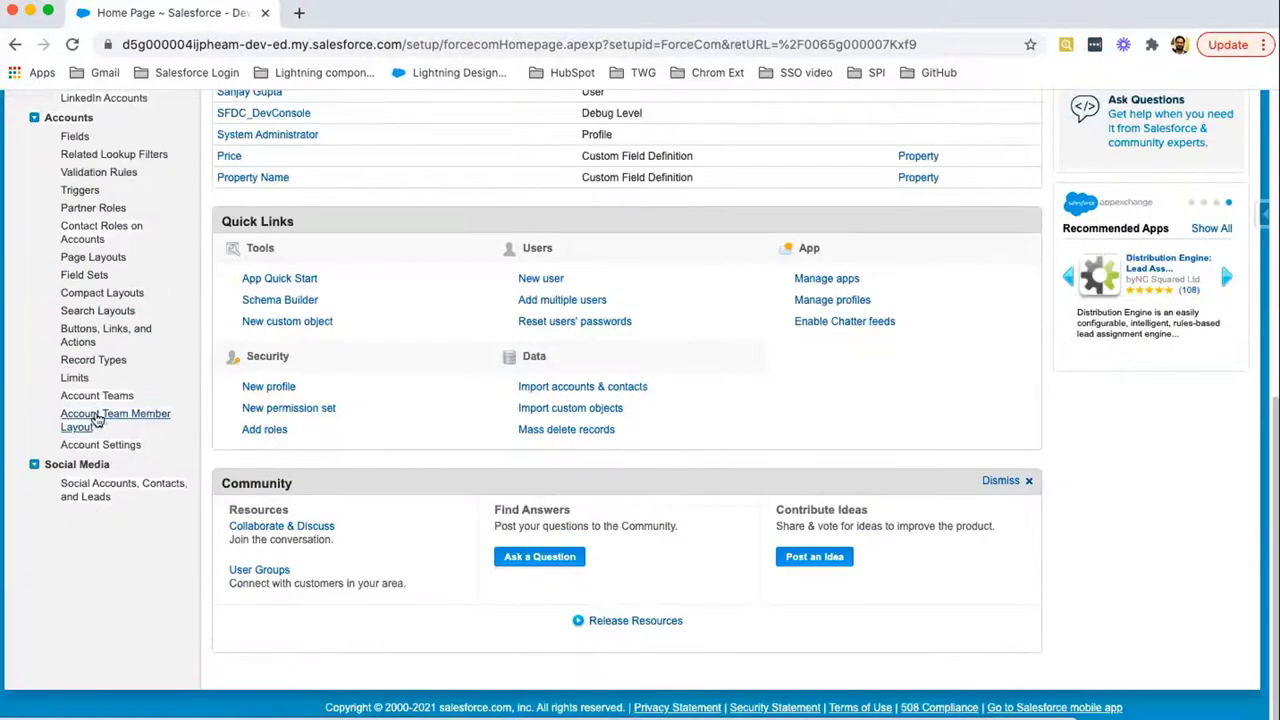
scroll(89, 390, "up", 10)
Search Setup for "object" and open the list of custom objects
double_click(78, 332)
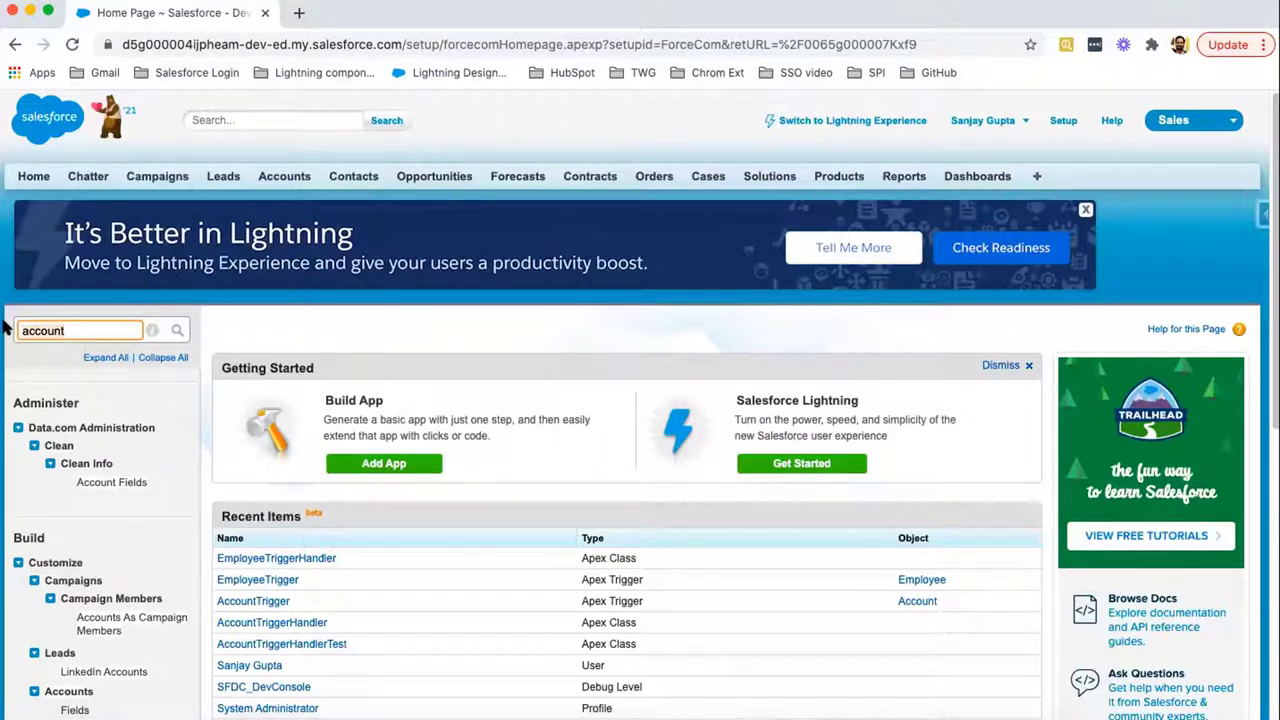
type("object")
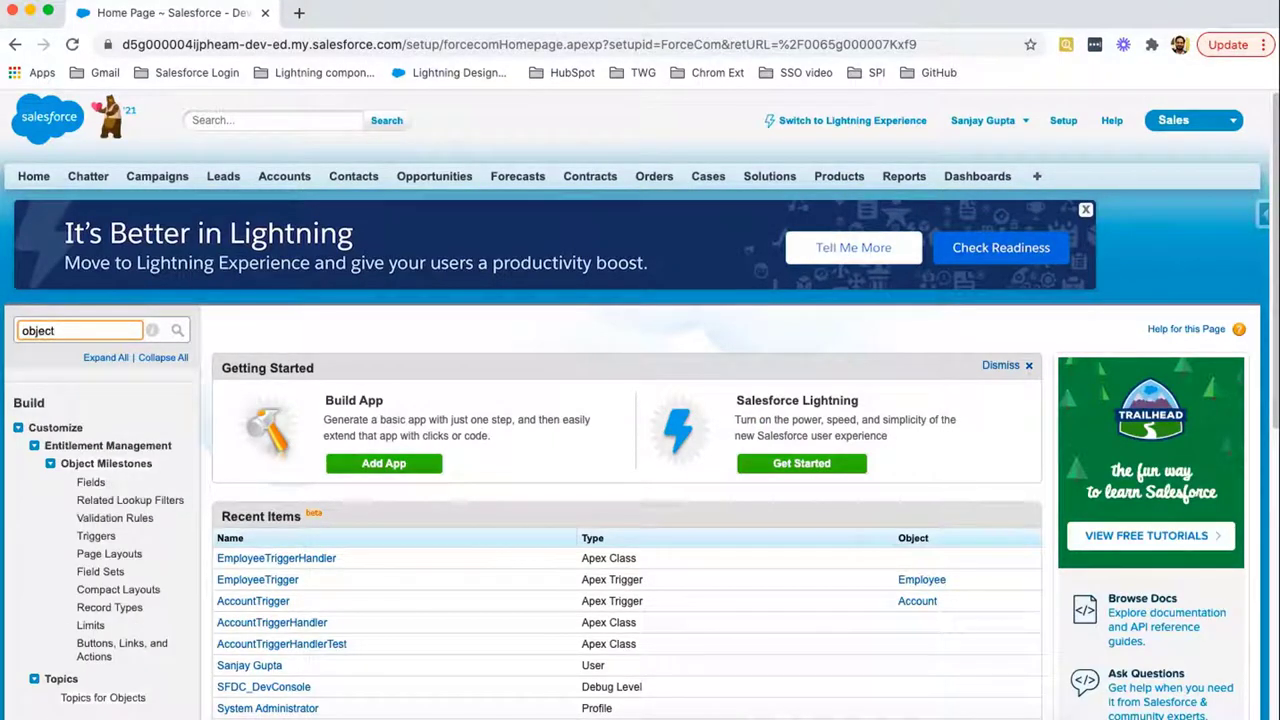
scroll(80, 445, "down", 5)
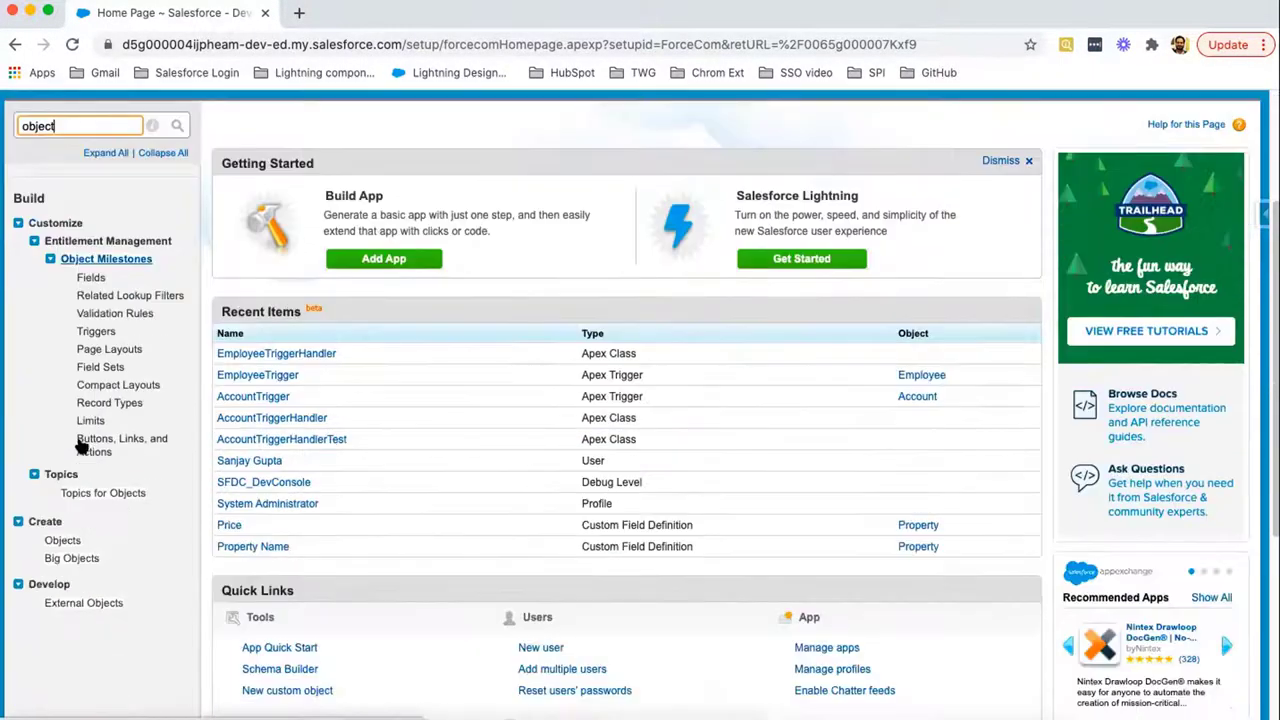
left_click(64, 543)
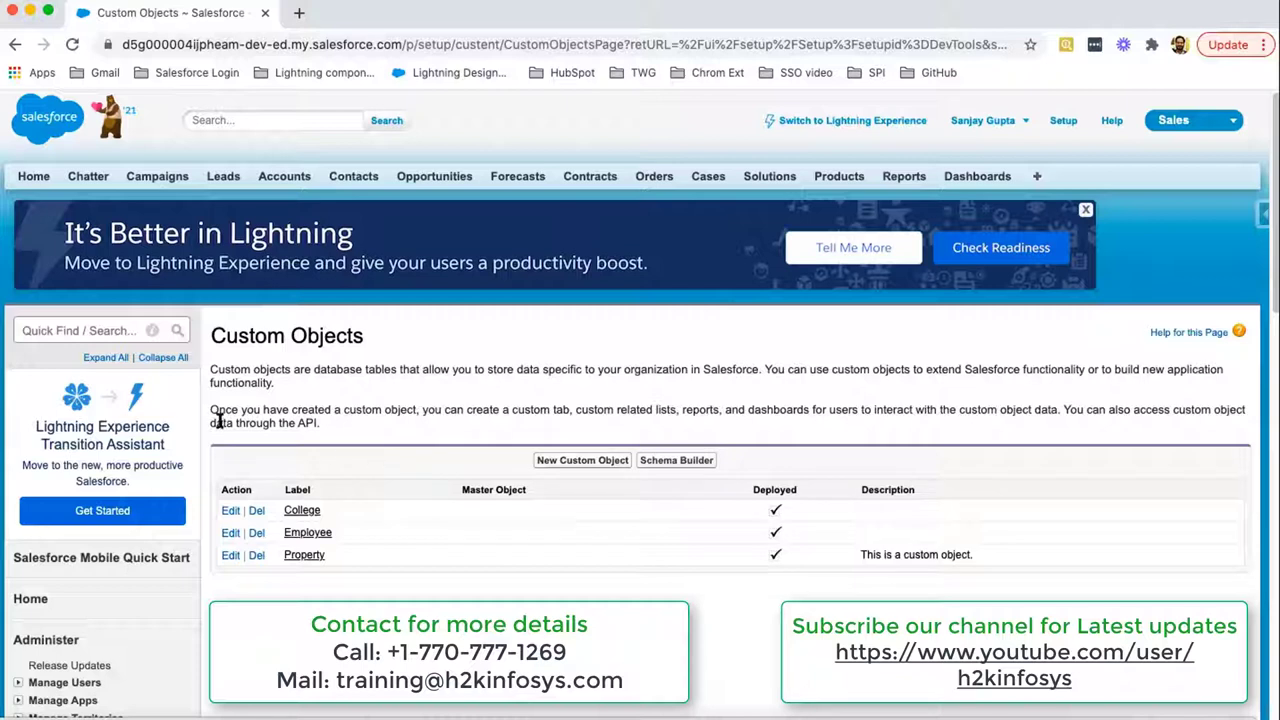
Search Setup for "contact" and examine the customization options listed for Contacts
left_click(100, 332)
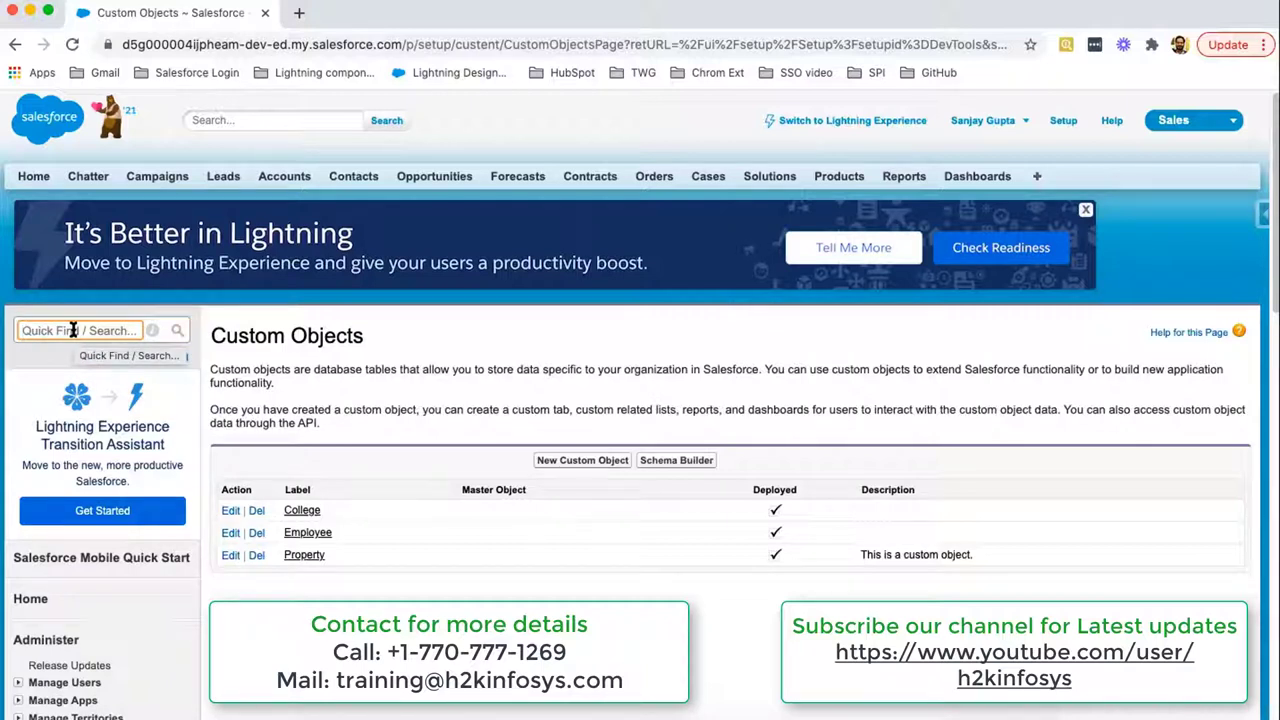
type("contact")
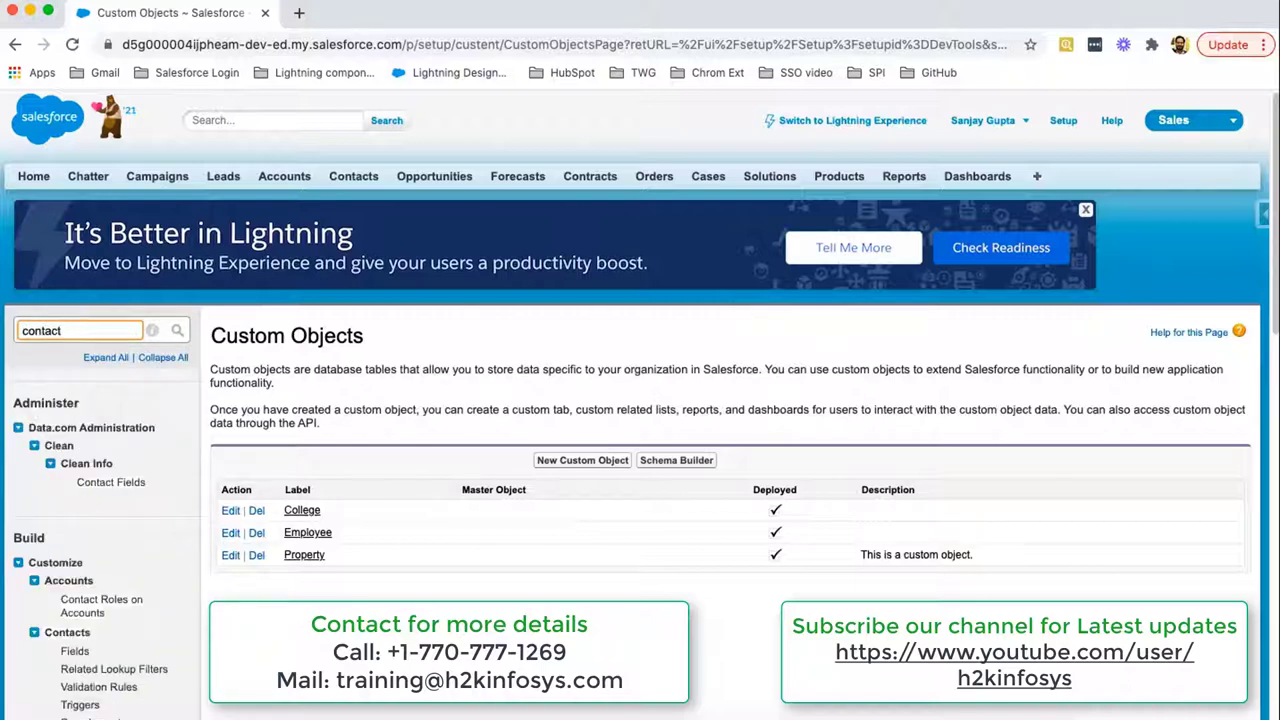
scroll(155, 570, "down", 5)
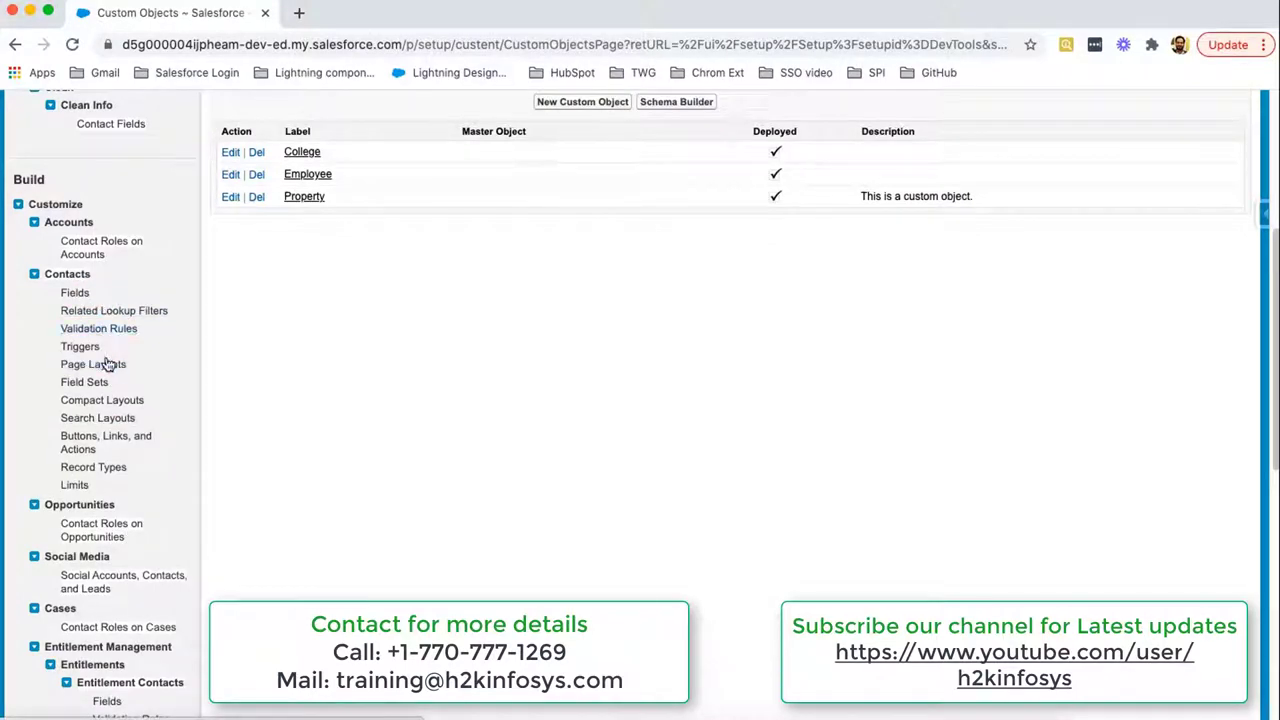
scroll(149, 469, "down", 7)
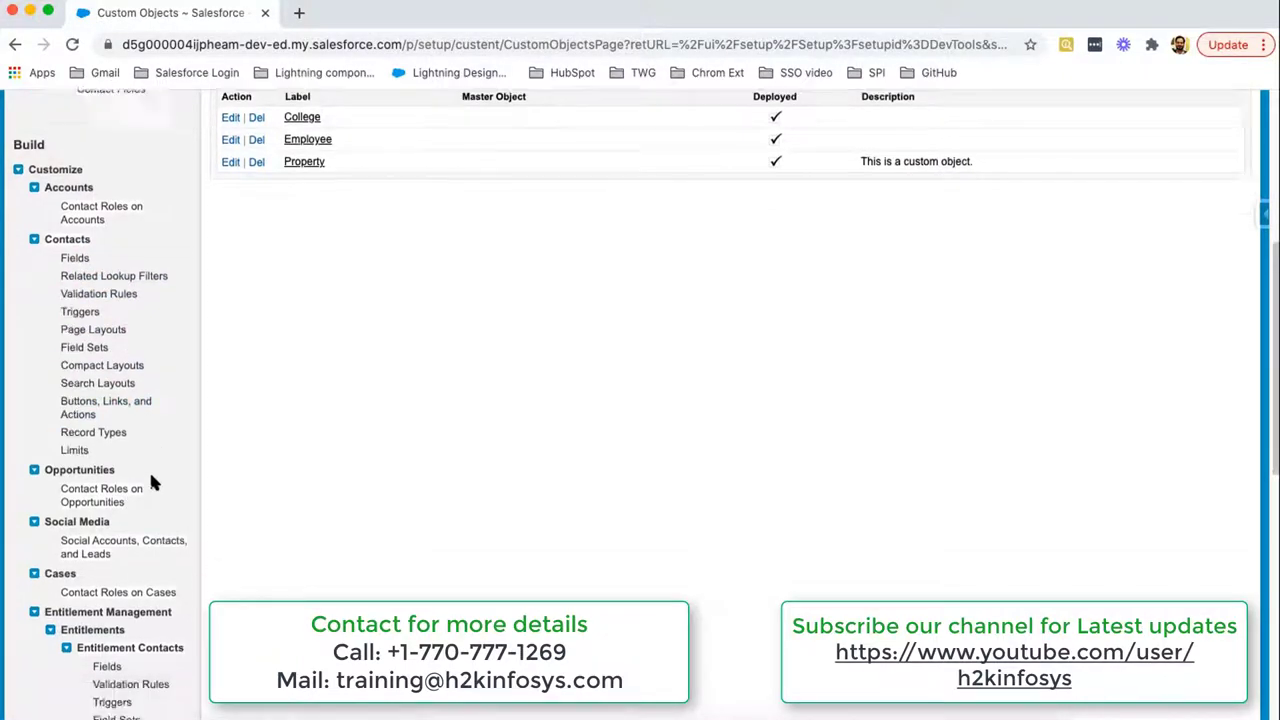
scroll(149, 475, "up", 8)
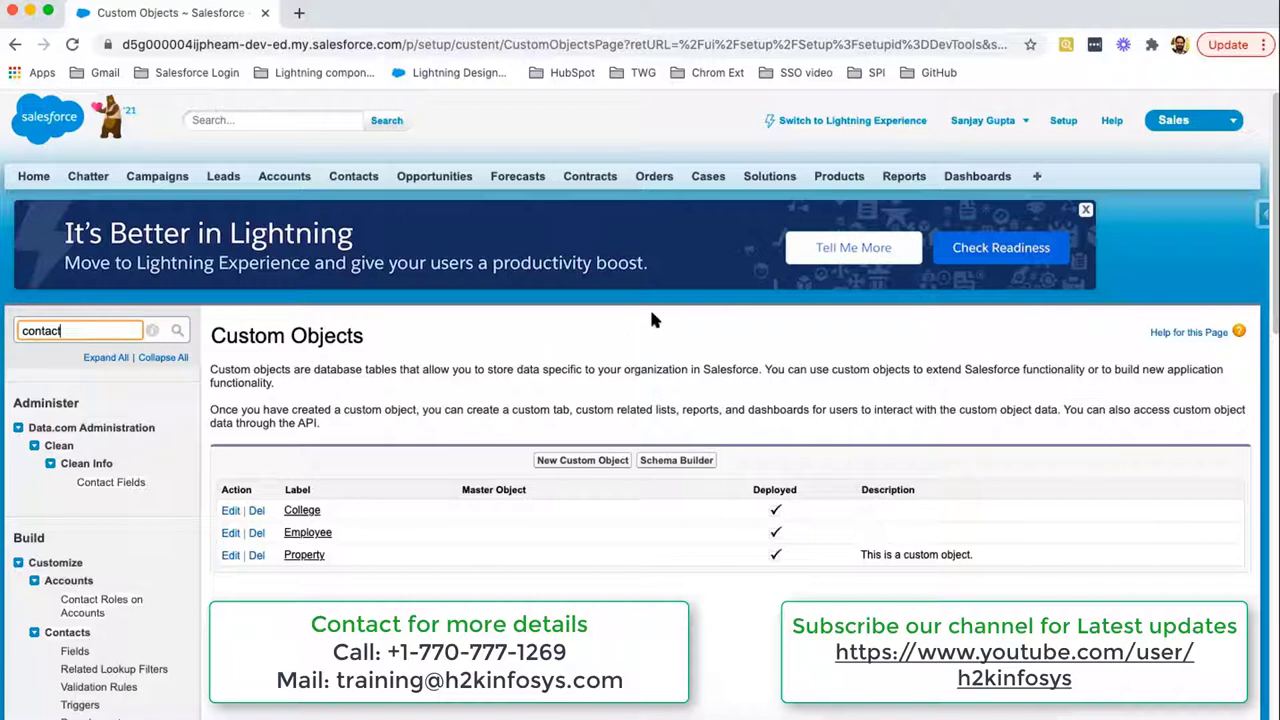
Return to Lightning Experience and open the details of the Burlington Textiles Weaving Plant Generator opportunity
left_click(880, 125)
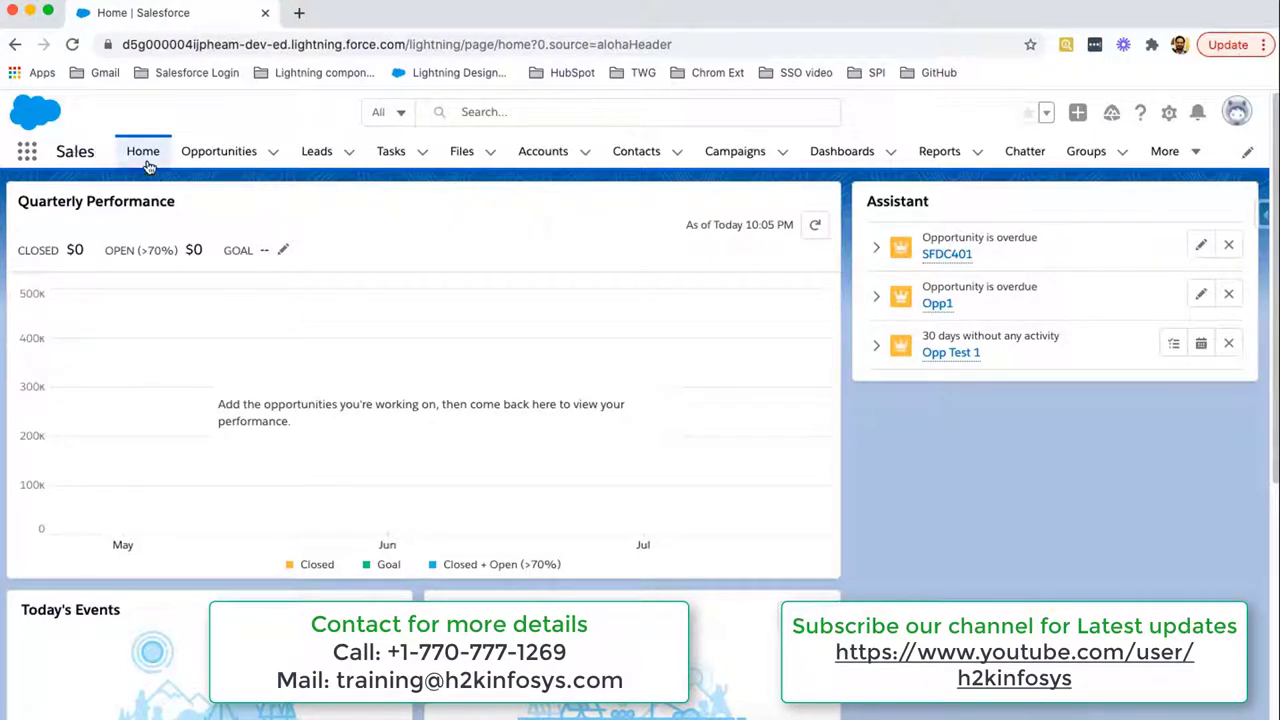
left_click(238, 156)
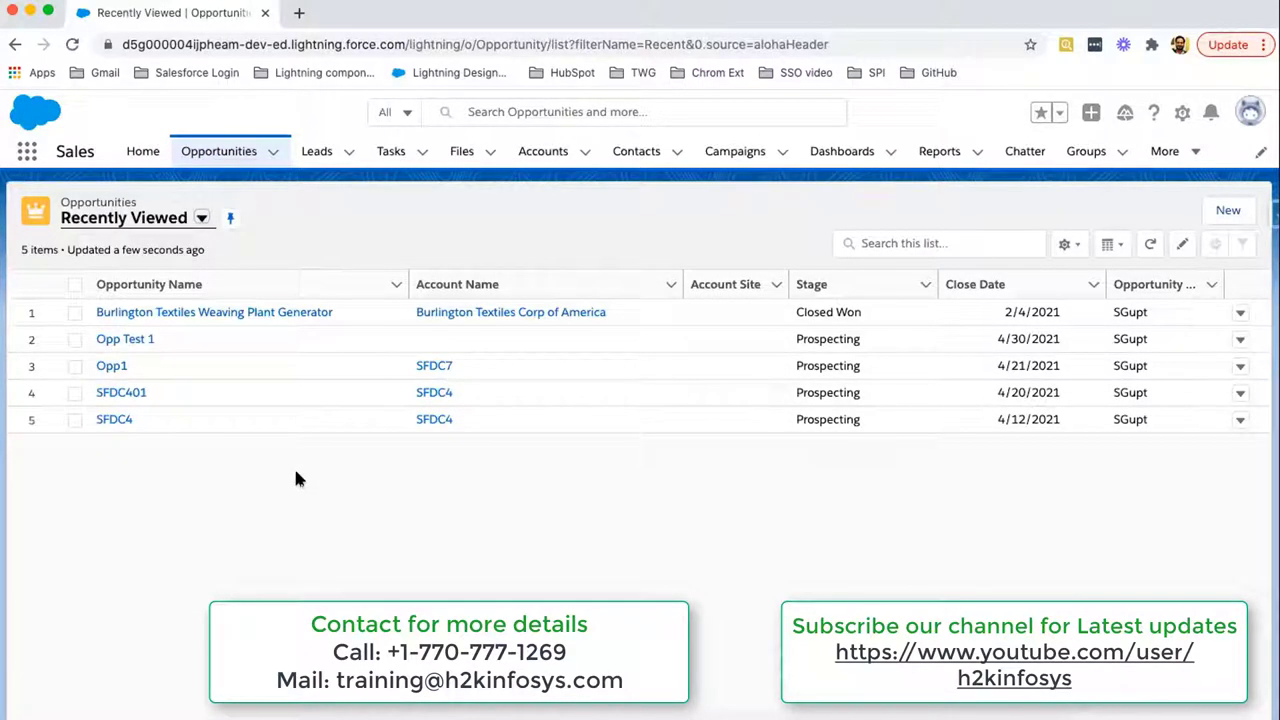
left_click(202, 314)
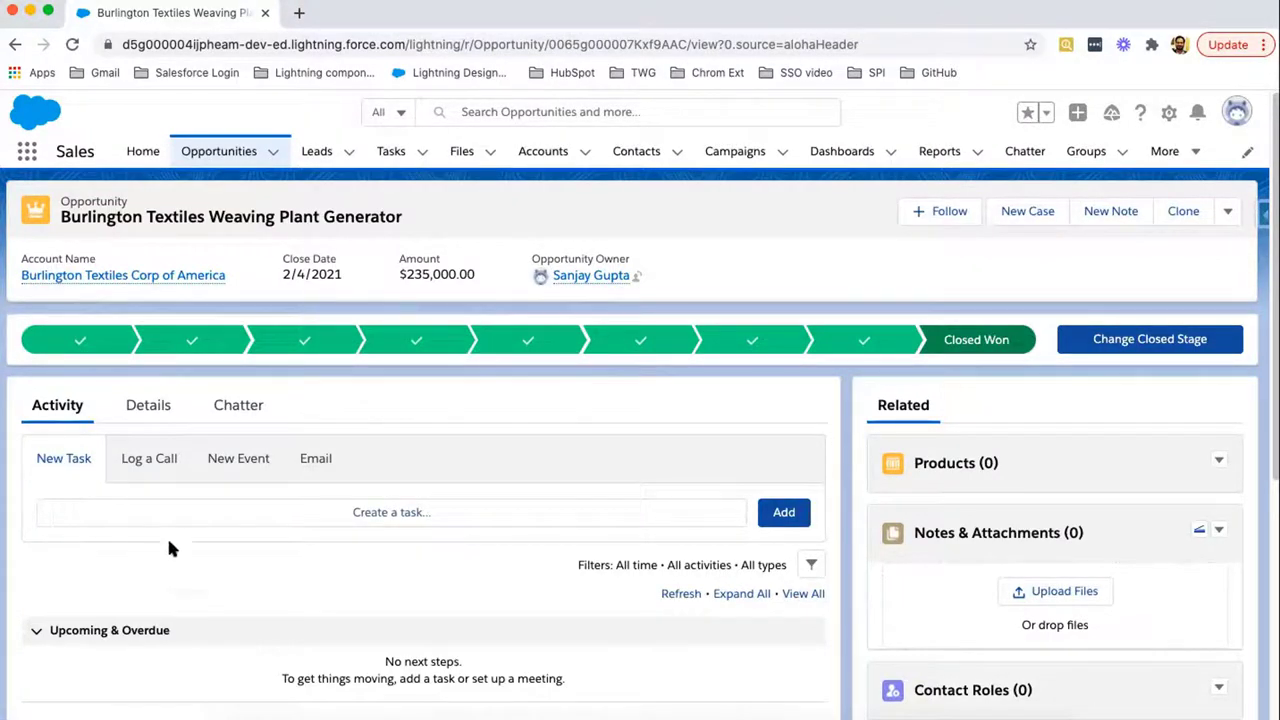
left_click(146, 410)
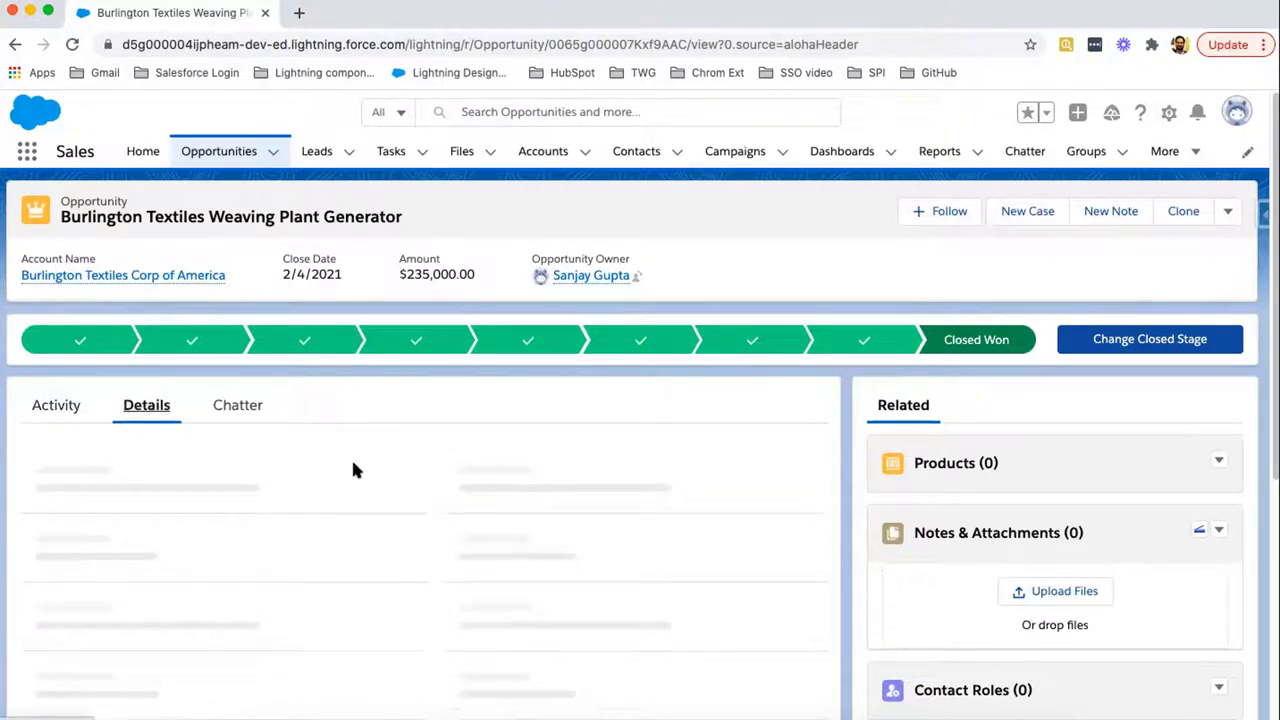
Review the Burlington Textiles Weaving Plant Generator opportunity's detail fields and its related lists down to Stage History
scroll(351, 457, "down", 3)
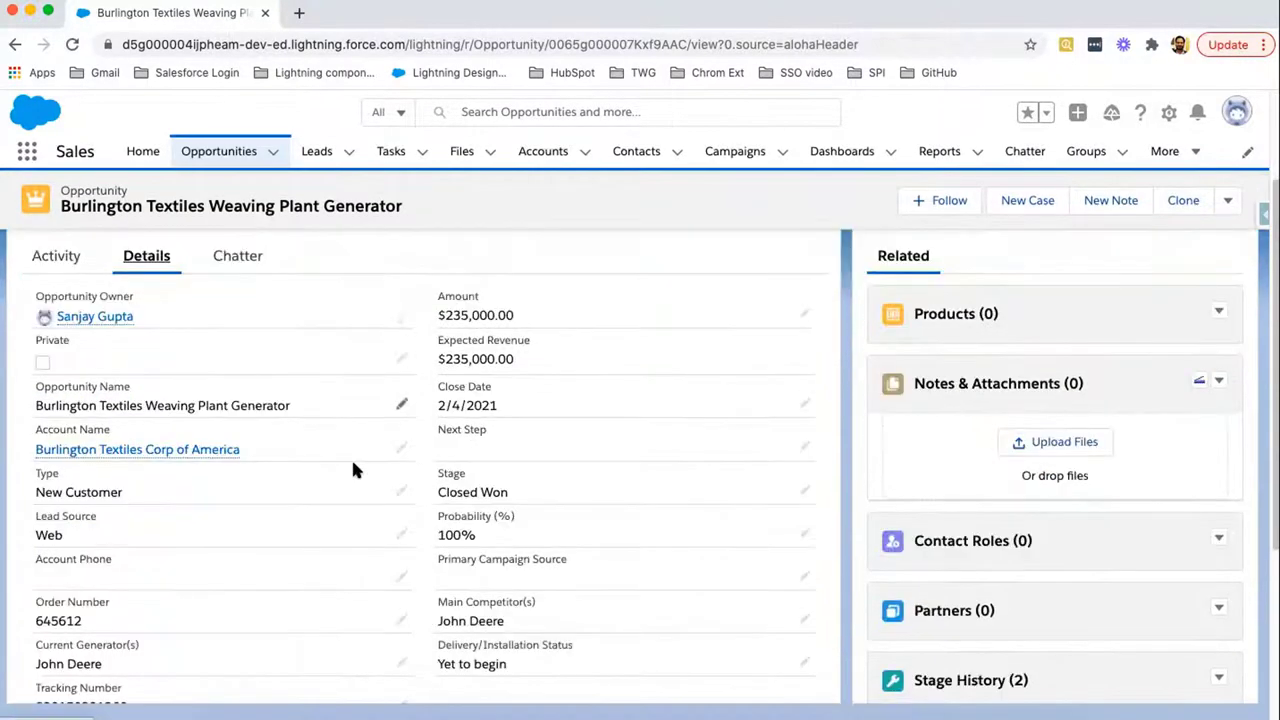
scroll(351, 457, "up", 3)
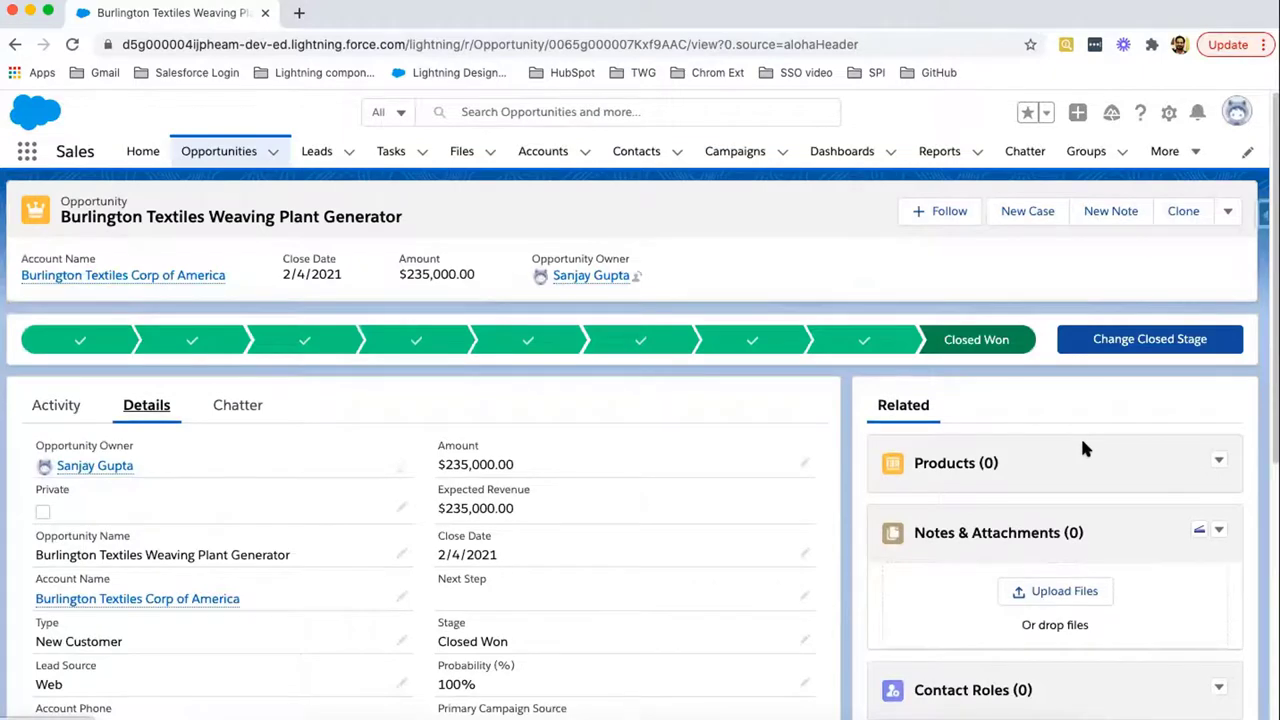
scroll(1082, 444, "down", 5)
scroll(1083, 443, "down", 2)
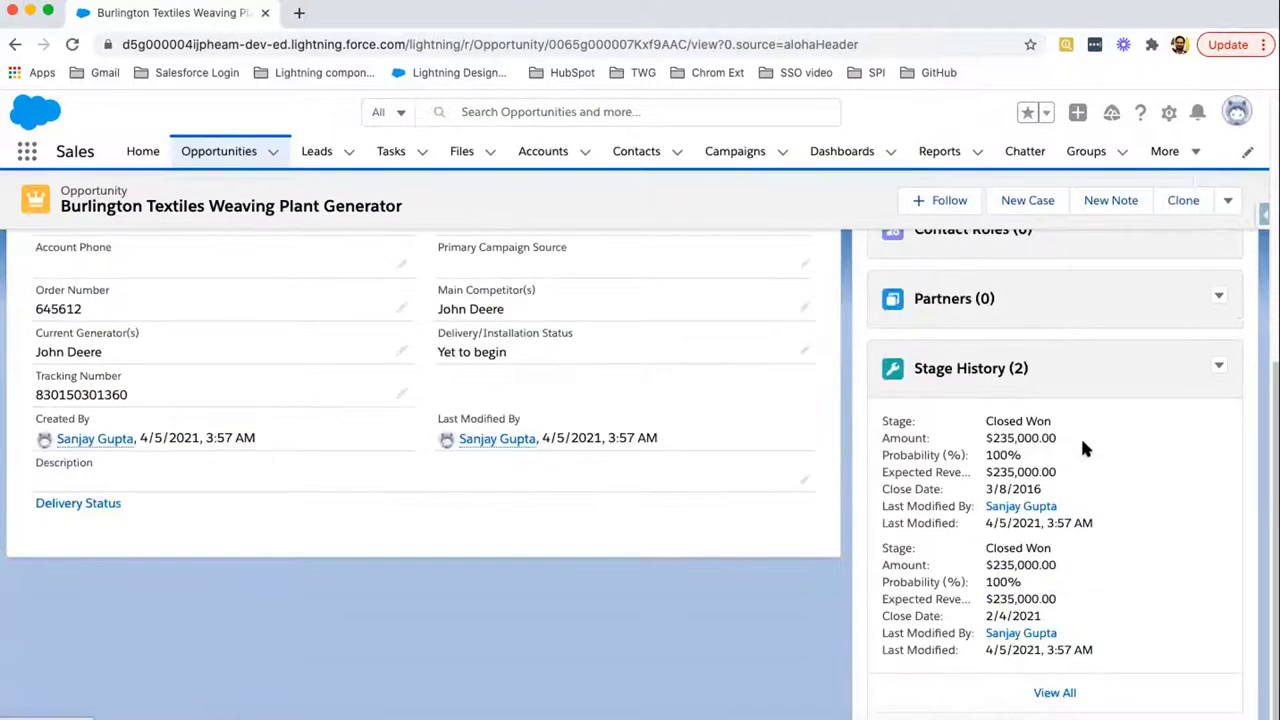
scroll(1080, 443, "up", 8)
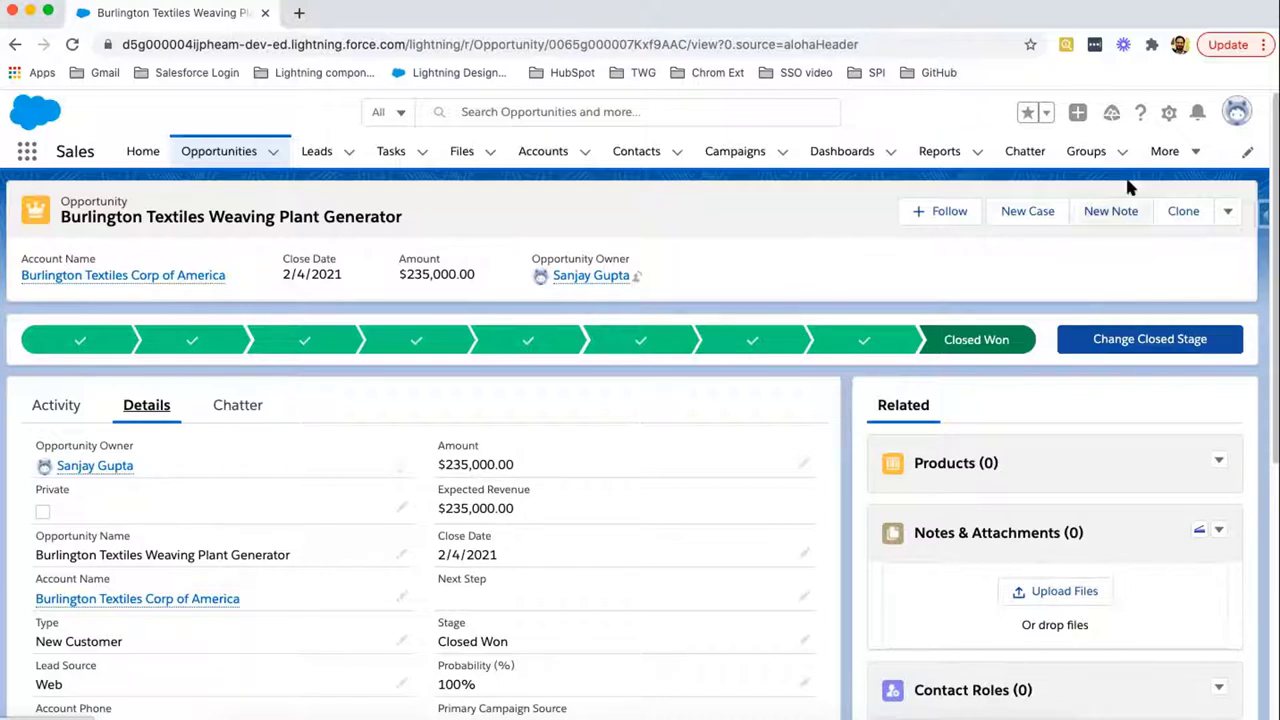
Open Setup for the current app from the opportunity record and activate the Quick Find search
left_click(1168, 114)
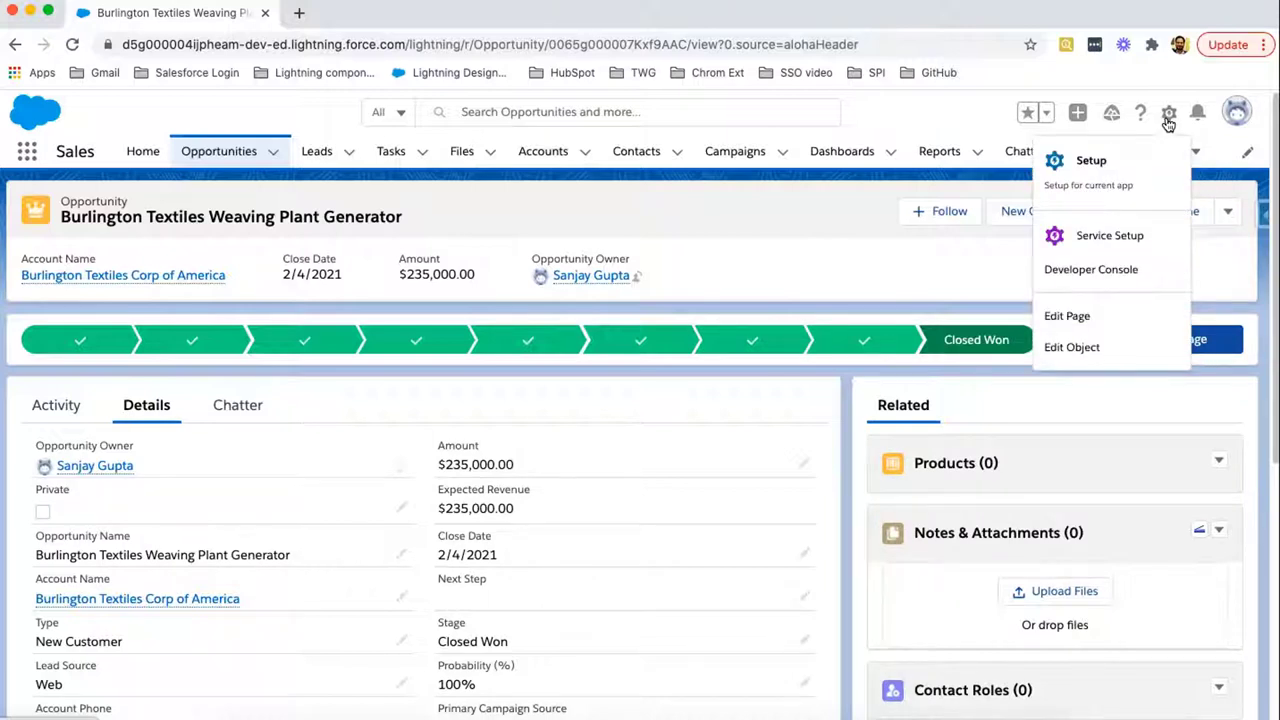
left_click(1093, 178)
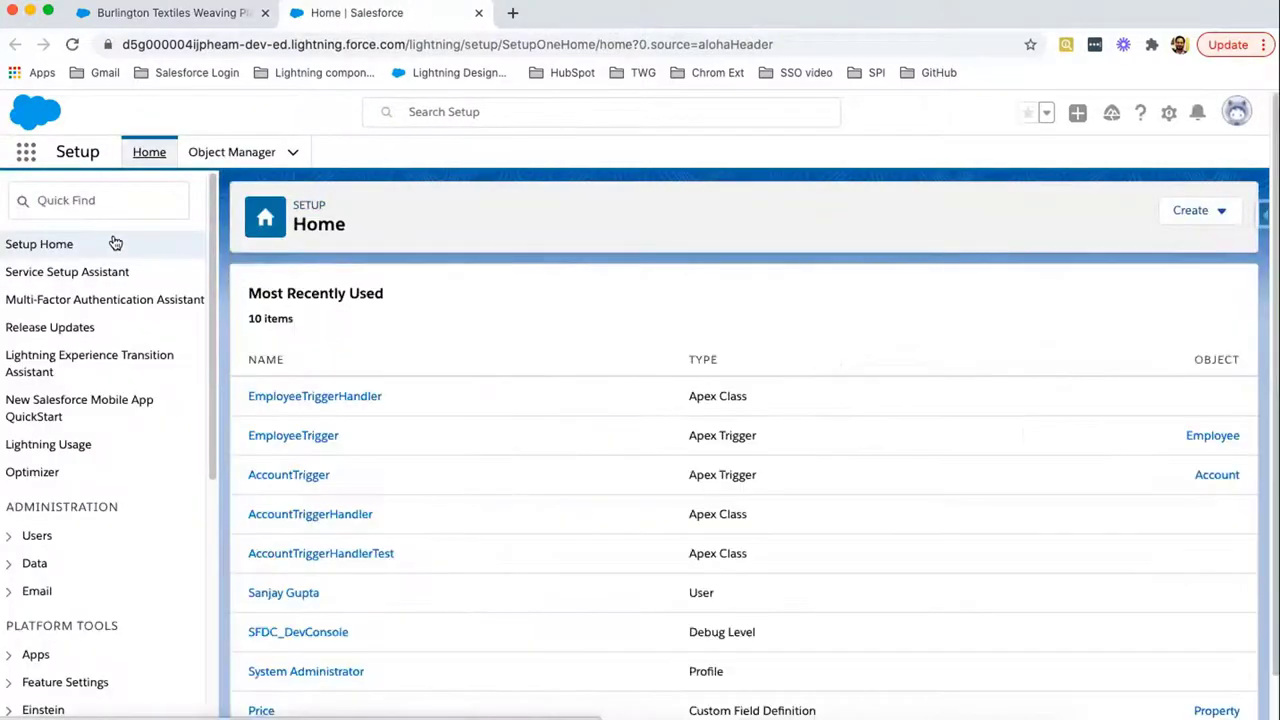
left_click(84, 203)
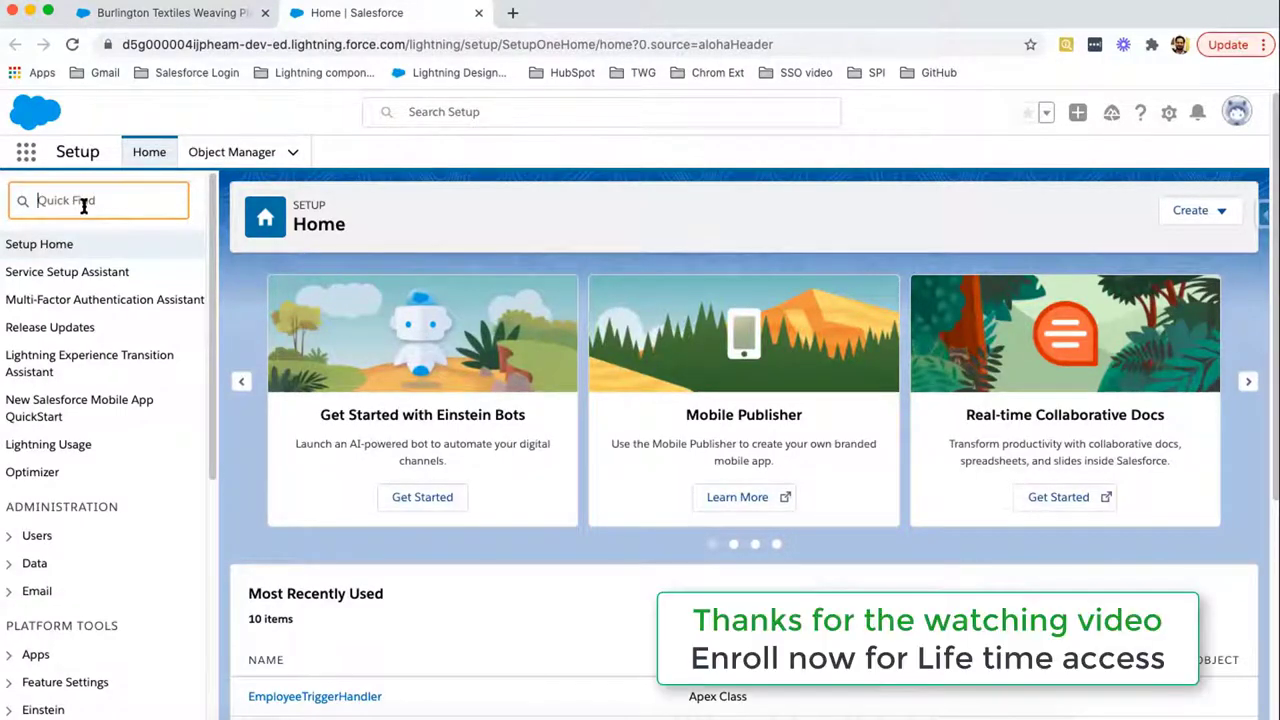
Open the Object Manager and look through its list of standard and custom objects
left_click(231, 156)
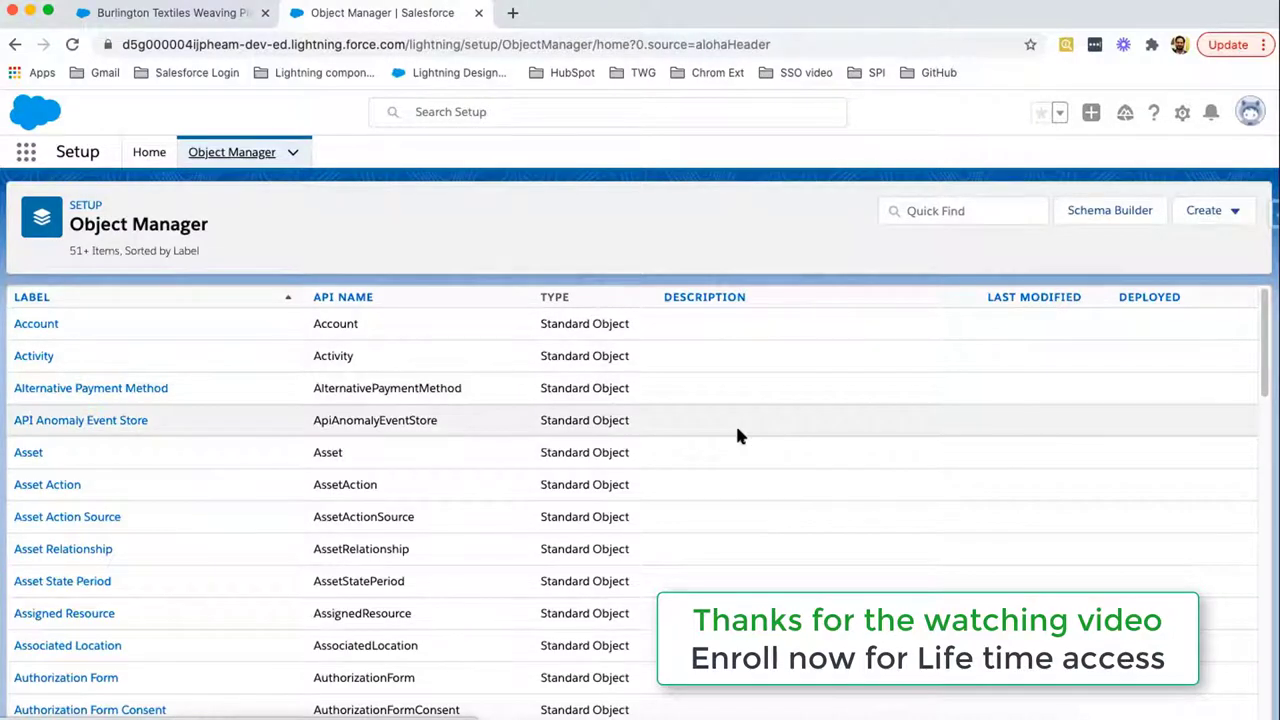
scroll(737, 433, "down", 5)
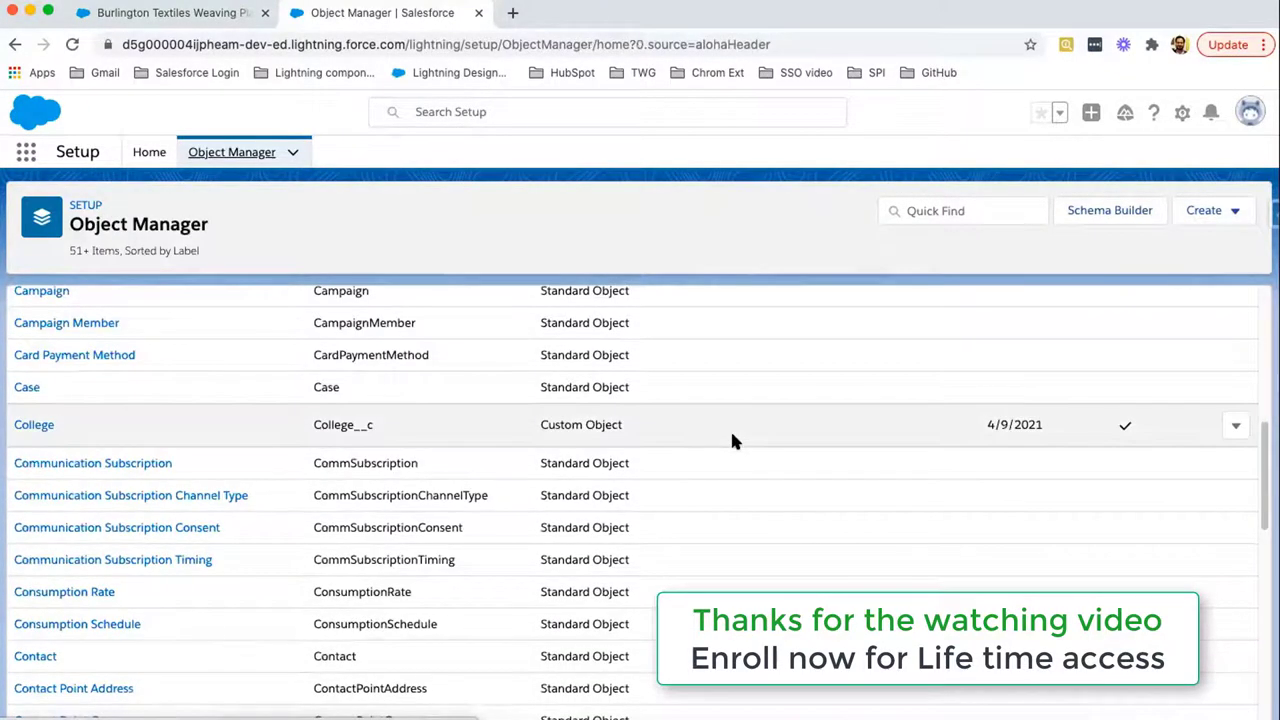
scroll(731, 440, "down", 3)
scroll(731, 440, "up", 8)
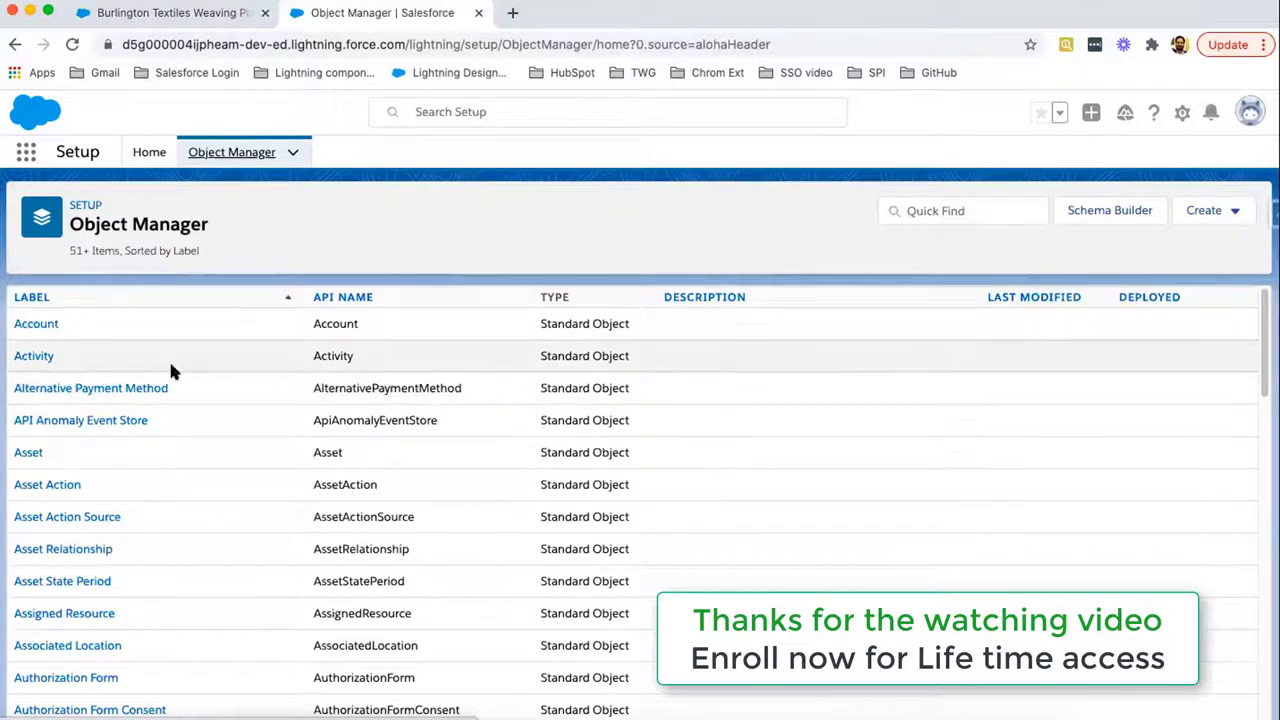
Examine the Account object's customization categories in the Object Manager and return to the Burlington Textiles Weaving Plant Generator opportunity
left_click(40, 324)
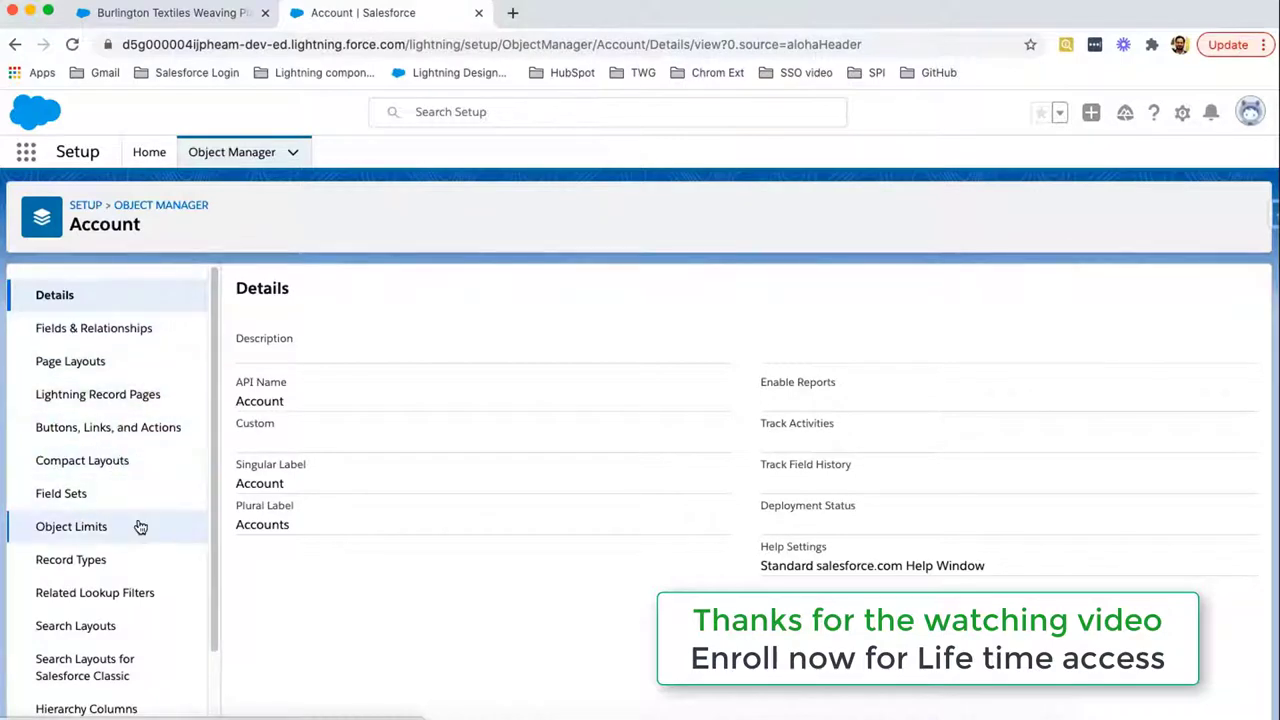
scroll(140, 526, "down", 2)
scroll(148, 446, "up", 2)
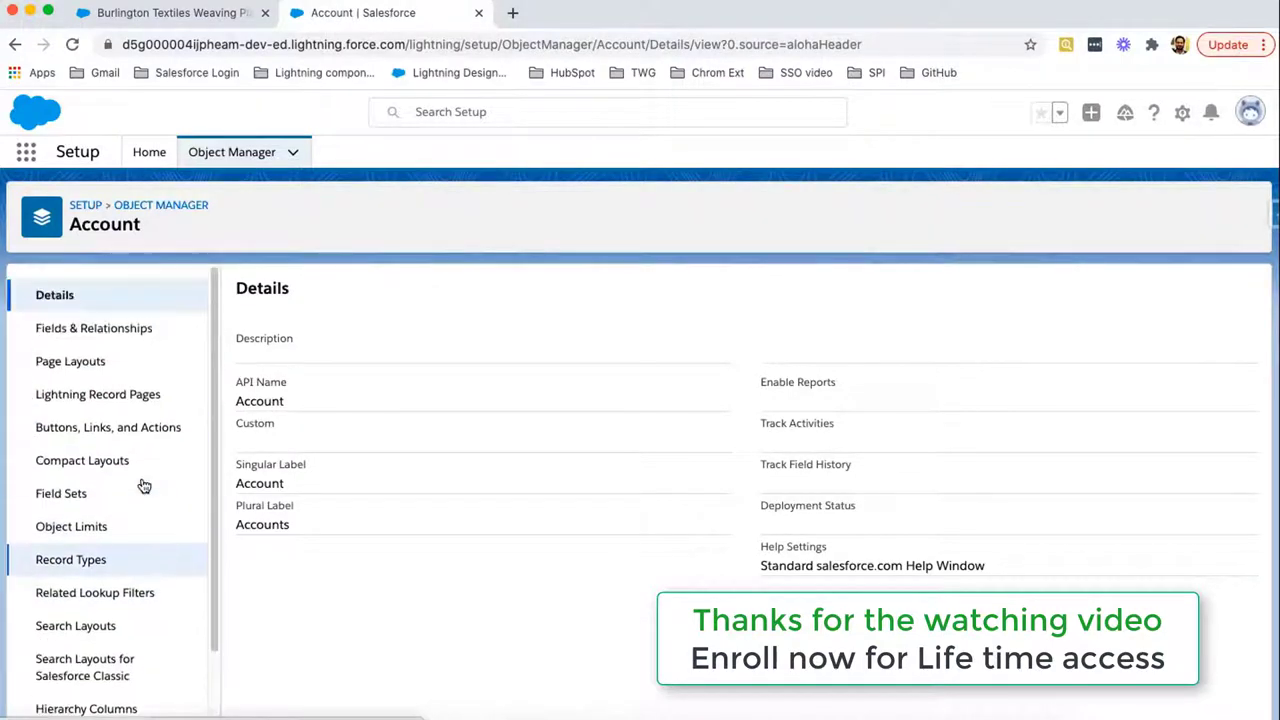
left_click(163, 205)
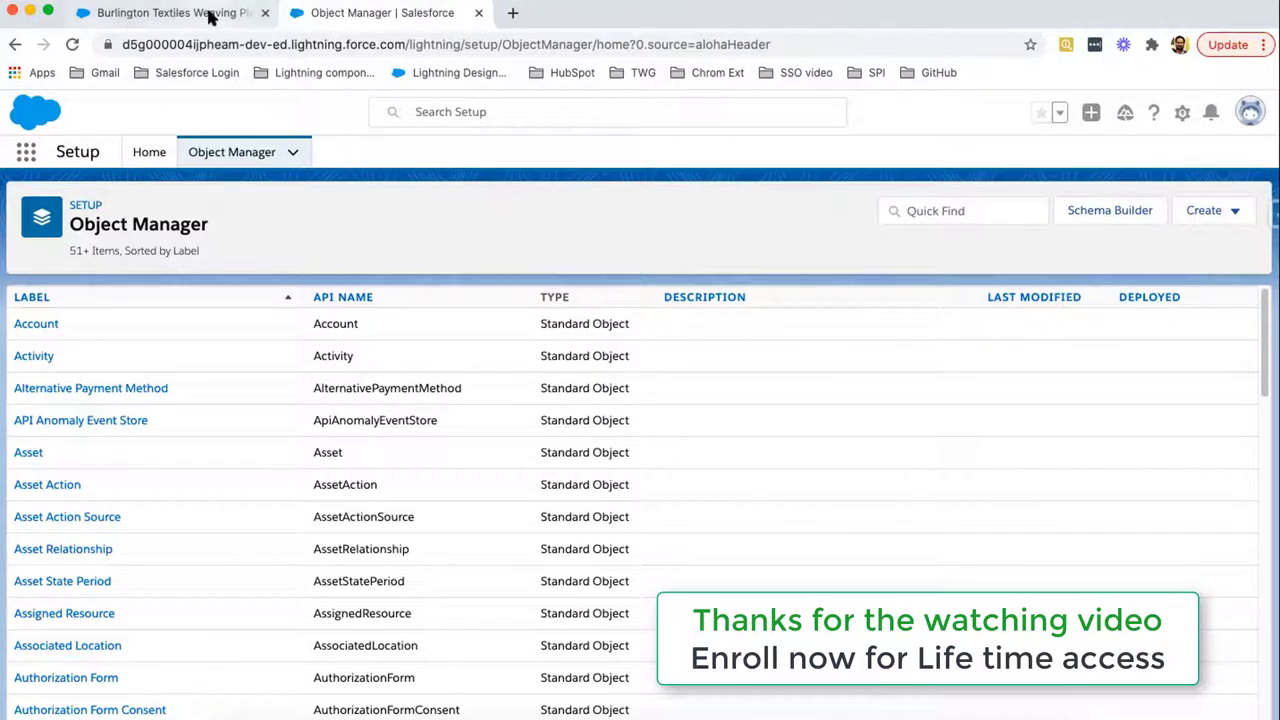
left_click(170, 13)
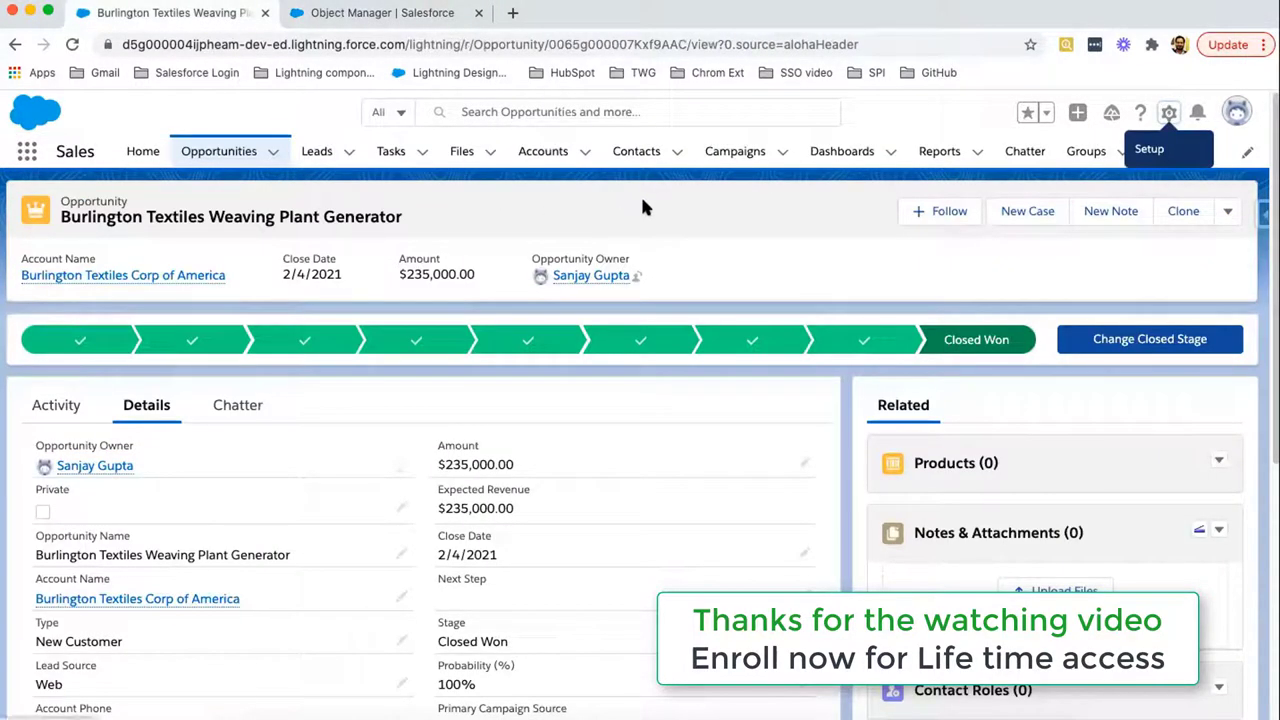